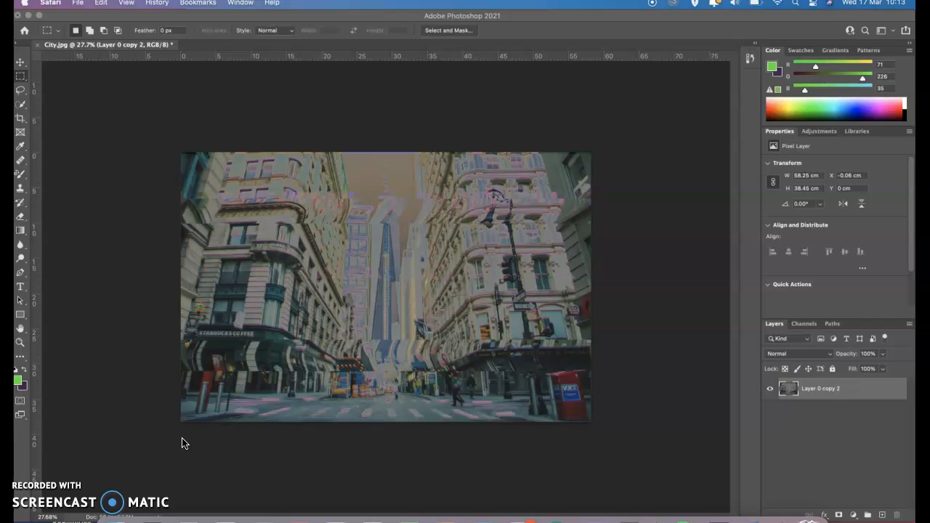
- Close the edited City.jpg document without saving its changes
{"action": "left_click", "coordinate": [218, 453]}
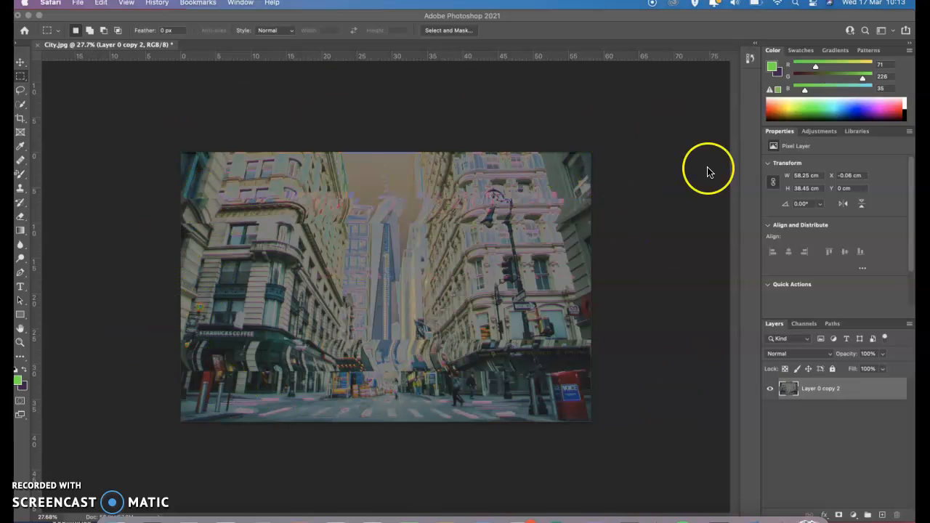
{"action": "left_click", "coordinate": [39, 46]}
{"action": "left_click", "coordinate": [39, 45]}
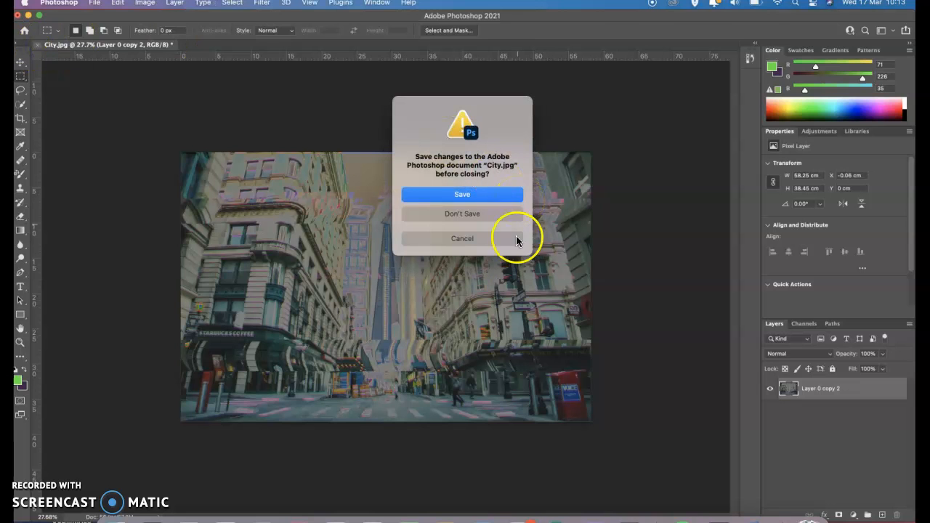
{"action": "left_click", "coordinate": [490, 214]}
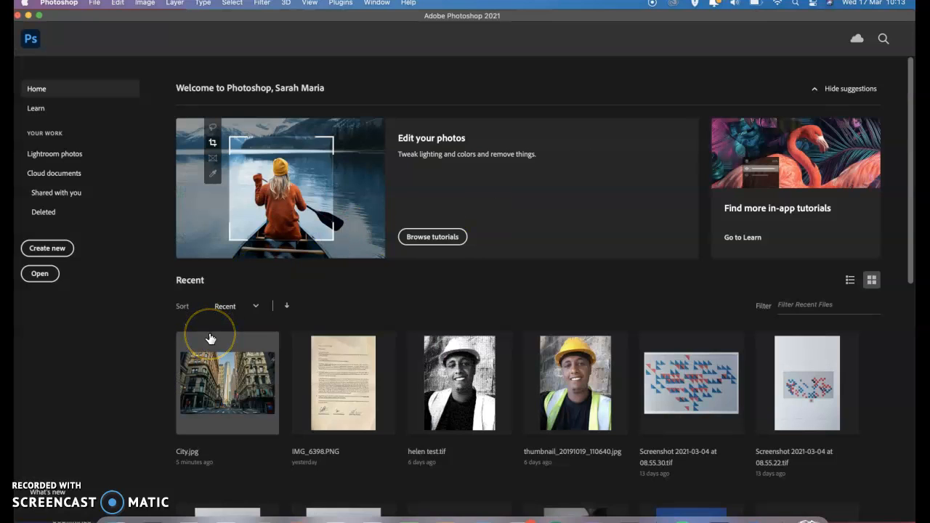
- Reopen City.jpg from the recent files and unlock its Background layer
{"action": "left_click", "coordinate": [227, 364]}
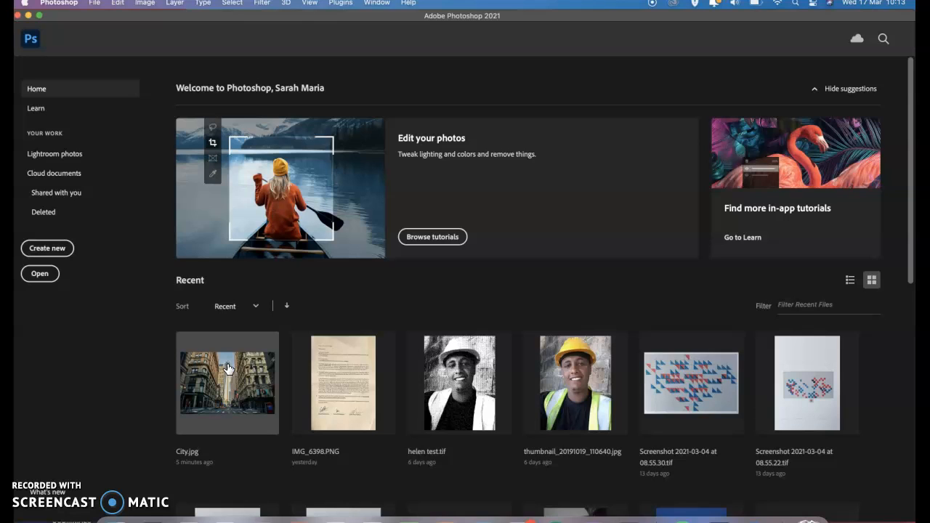
{"action": "left_click", "coordinate": [228, 368]}
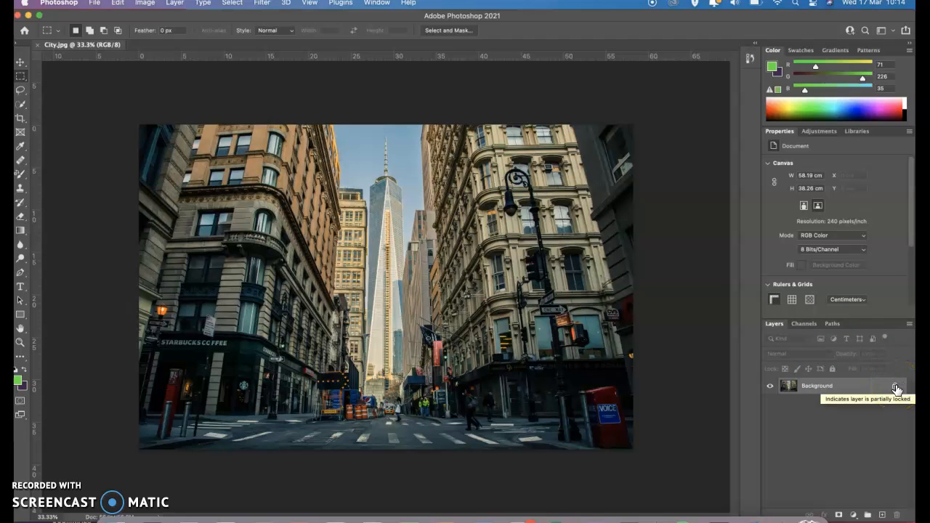
{"action": "left_click", "coordinate": [896, 390]}
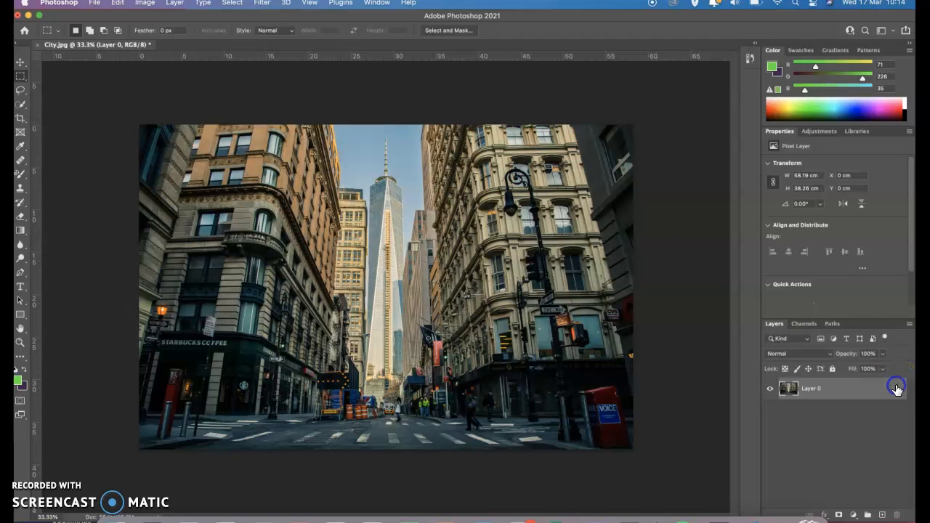
{"action": "right_click", "coordinate": [798, 391]}
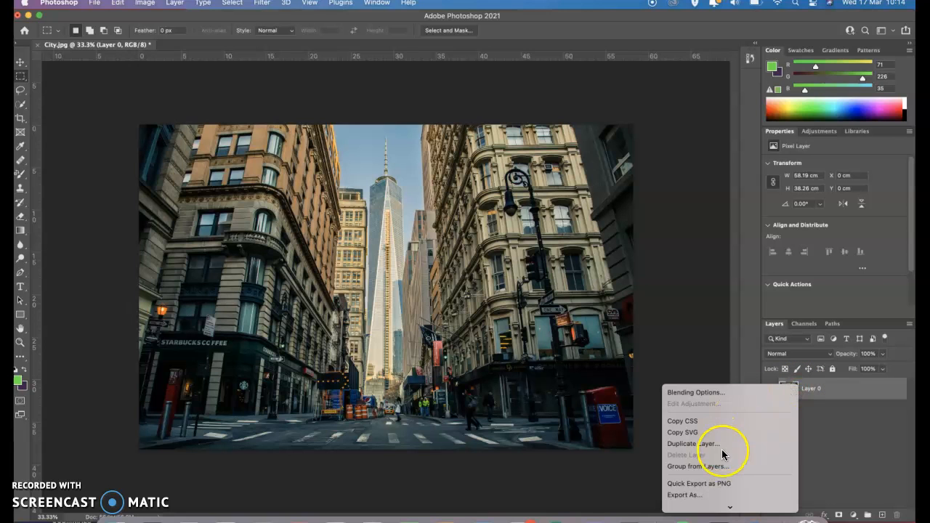
{"action": "scroll", "coordinate": [723, 455], "scroll_direction": "down", "scroll_amount": 5}
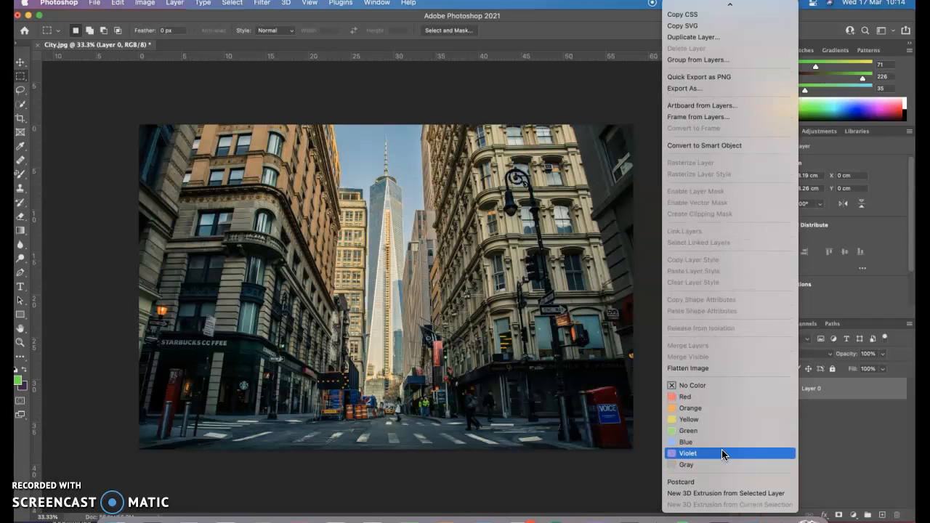
{"action": "scroll", "coordinate": [722, 455], "scroll_direction": "up", "scroll_amount": 1}
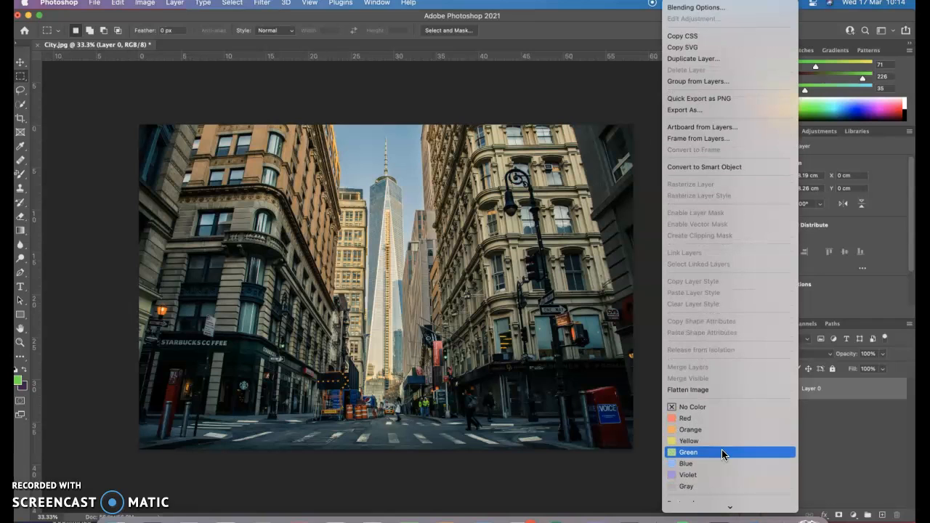
{"action": "left_click", "coordinate": [843, 432]}
- Duplicate Layer 0 twice to make a stack of three identical layers, and keep the uppermost copy selected
{"action": "left_click_drag", "start_coordinate": [788, 390], "coordinate": [883, 518]}
{"action": "left_click_drag", "start_coordinate": [789, 390], "coordinate": [883, 515]}
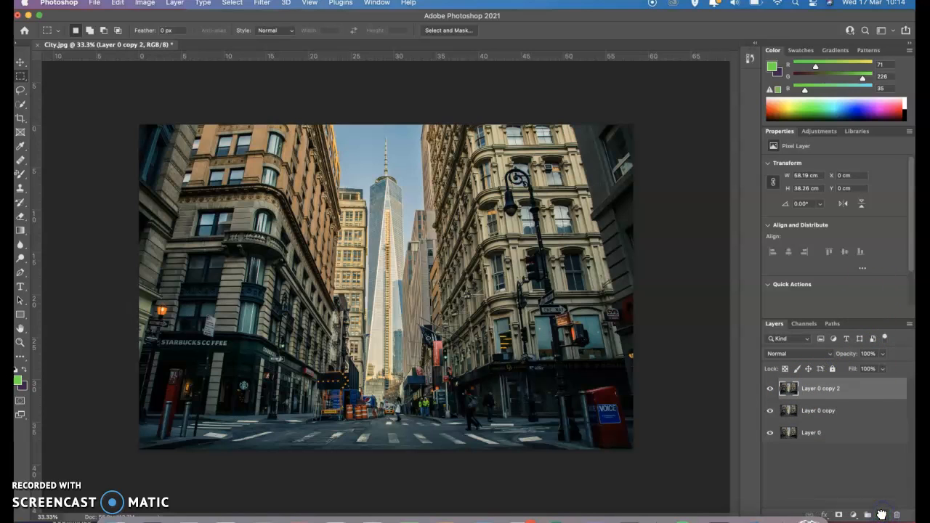
{"action": "left_click", "coordinate": [813, 390]}
{"action": "left_click_drag", "start_coordinate": [813, 392], "coordinate": [793, 419]}
{"action": "left_click", "coordinate": [803, 394]}
{"action": "left_click", "coordinate": [806, 390]}
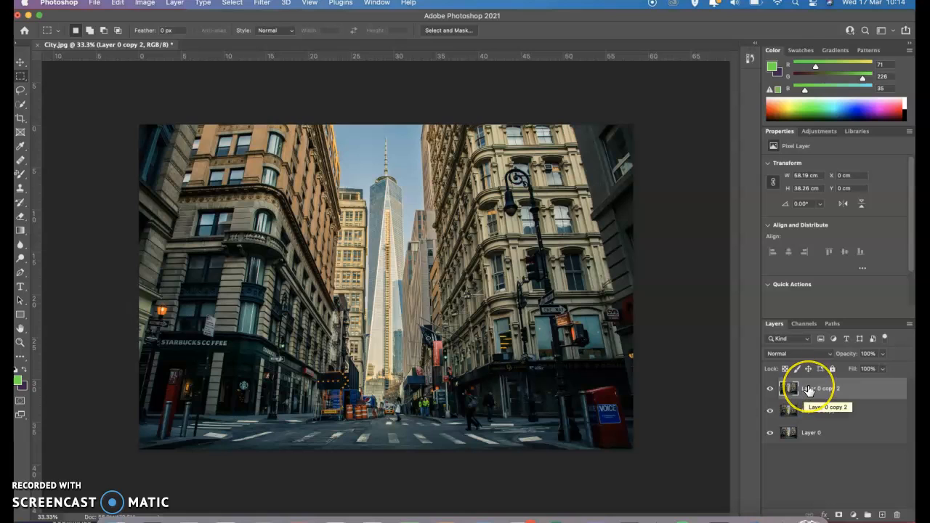
{"action": "left_click", "coordinate": [796, 390]}
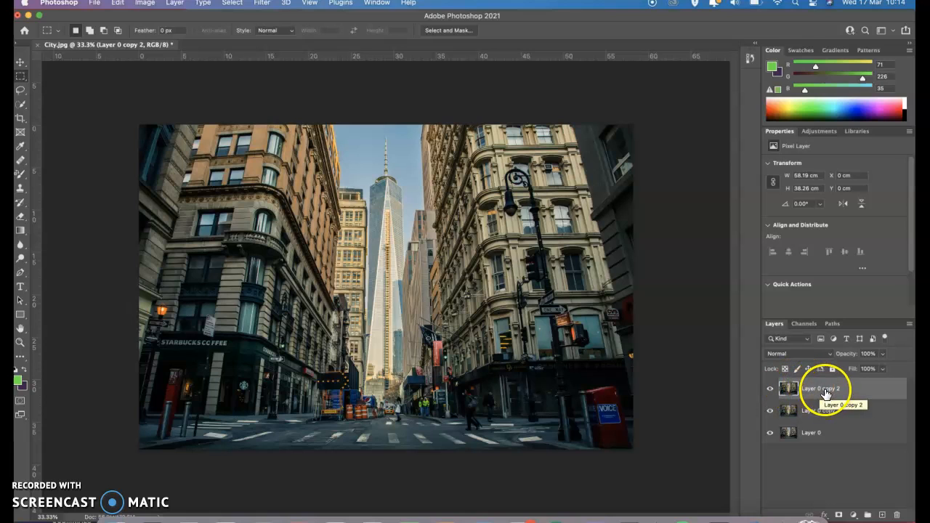
- Apply Levels to Layer 0 copy 2, lowering the Red channel's white output level to 0
{"action": "left_click", "coordinate": [148, 5]}
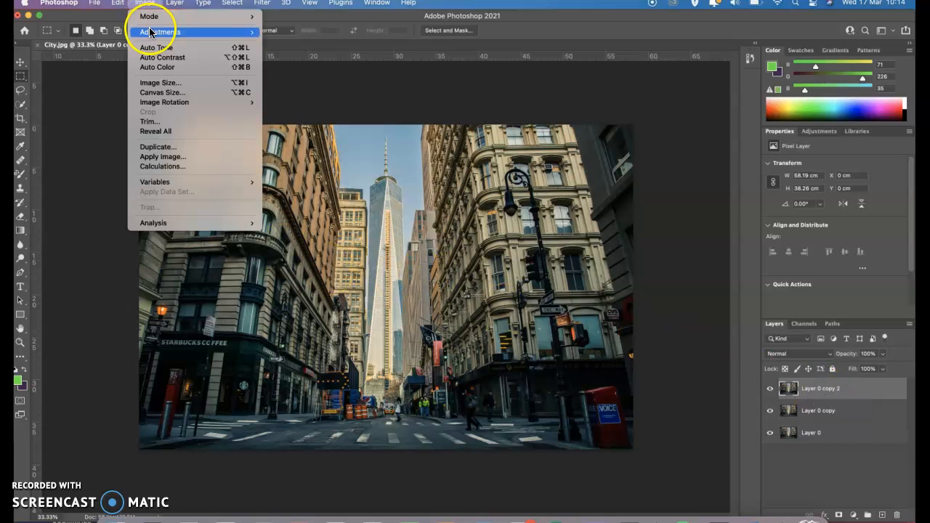
{"action": "mouse_move", "coordinate": [151, 32]}
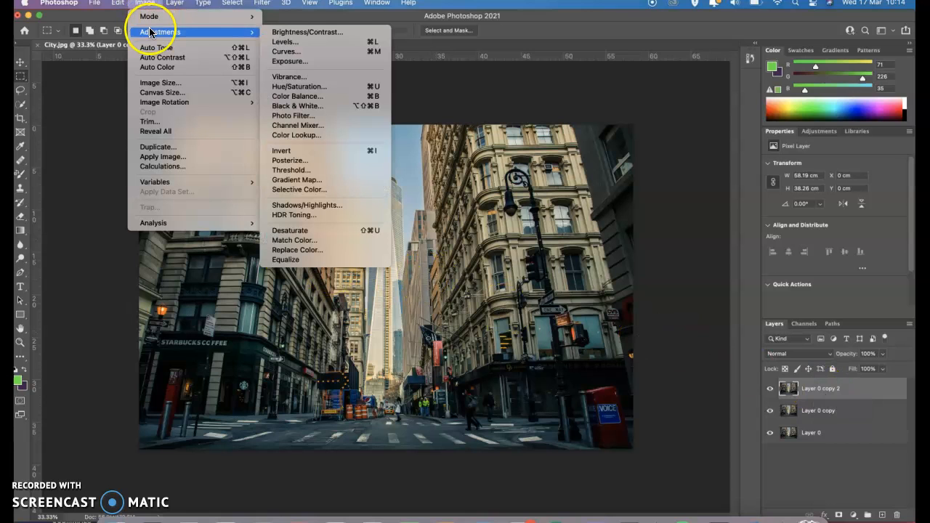
{"action": "left_click", "coordinate": [276, 43]}
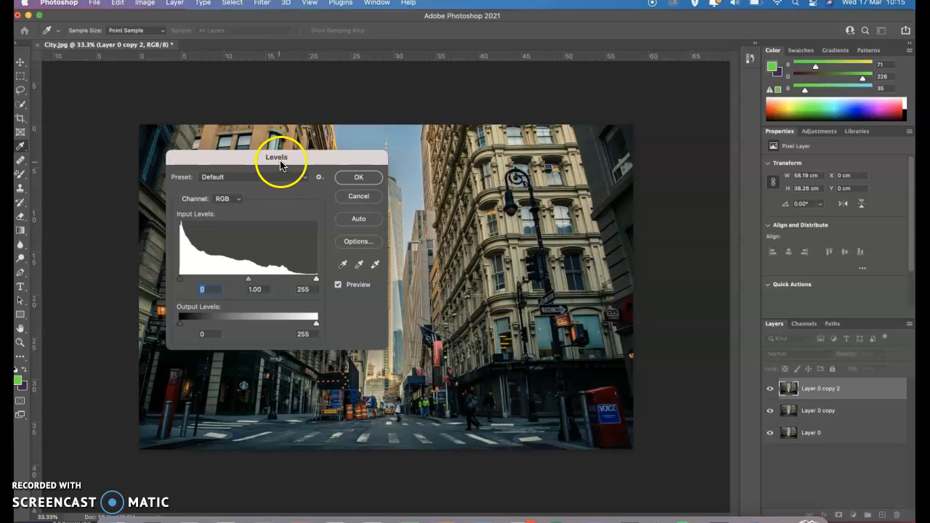
{"action": "left_click_drag", "start_coordinate": [270, 156], "coordinate": [182, 109]}
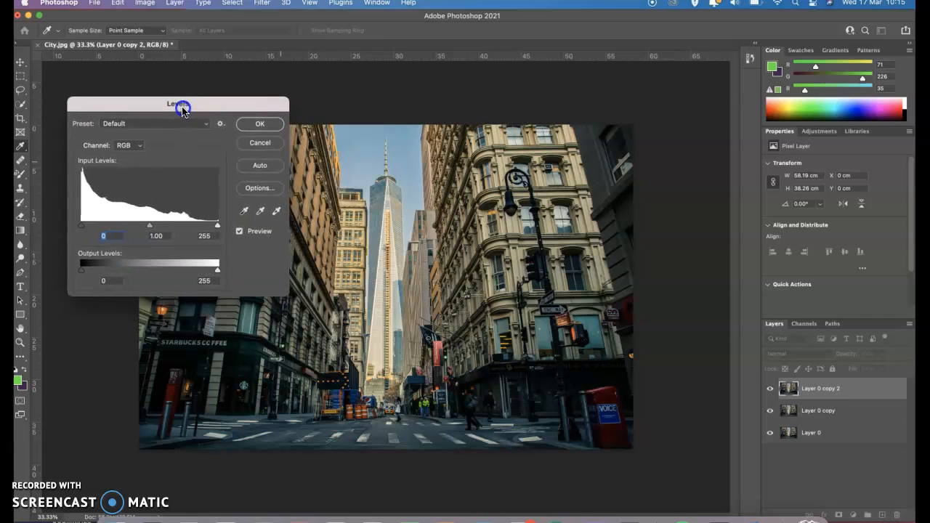
{"action": "left_click", "coordinate": [136, 148]}
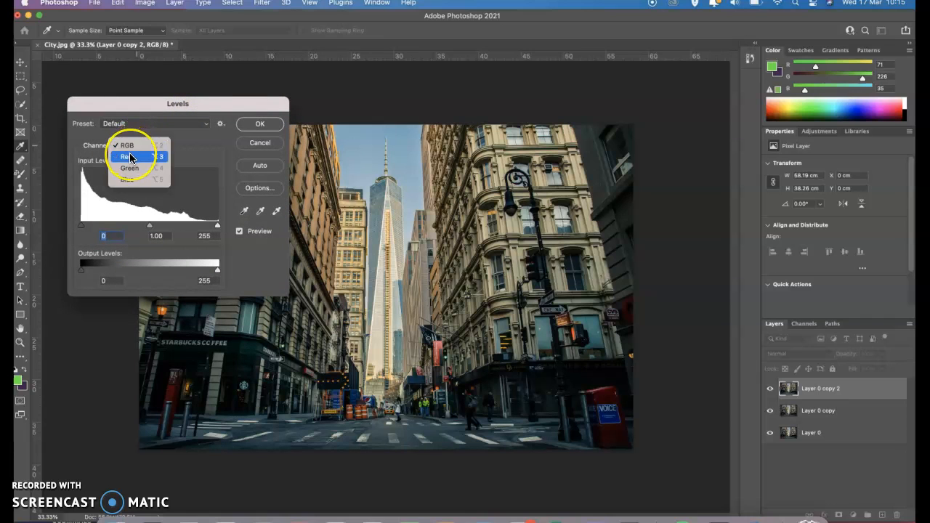
{"action": "left_click", "coordinate": [130, 157]}
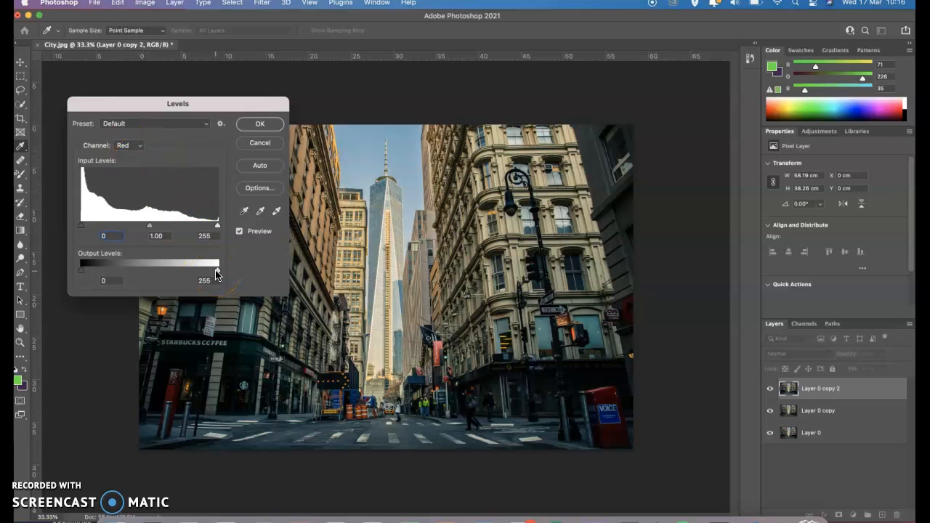
{"action": "left_click_drag", "start_coordinate": [216, 272], "coordinate": [70, 280]}
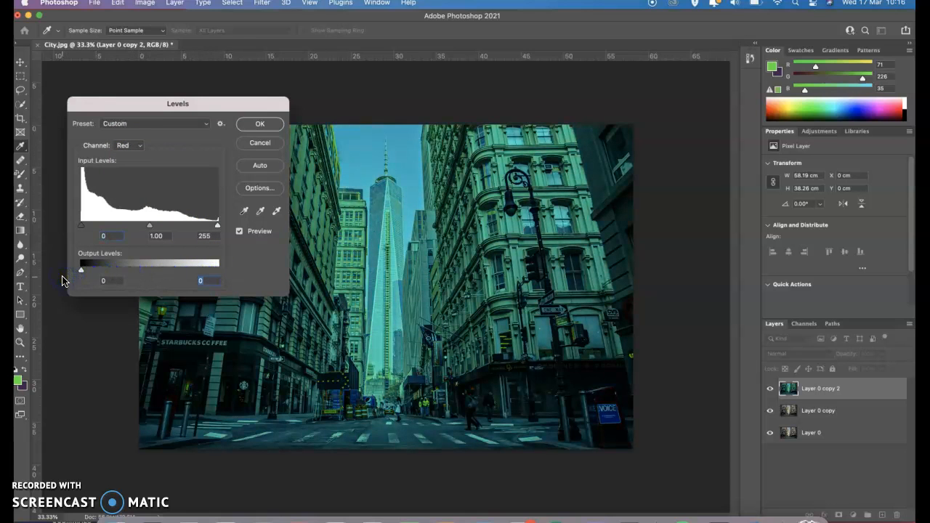
{"action": "left_click", "coordinate": [260, 126]}
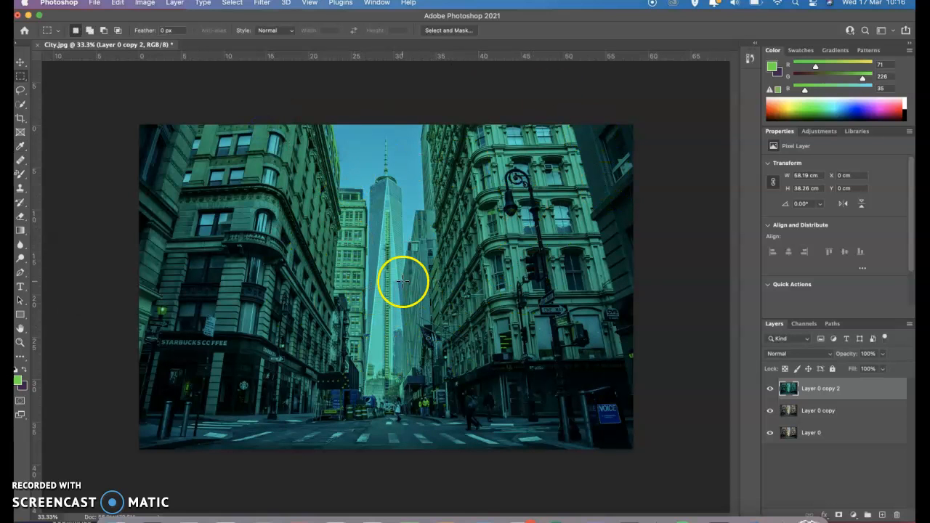
- Move Layer 0 copy to the top of the layer stack and use Levels to lower its Green channel's white output level to 0
{"action": "left_click", "coordinate": [826, 413]}
{"action": "left_click_drag", "start_coordinate": [826, 413], "coordinate": [818, 385]}
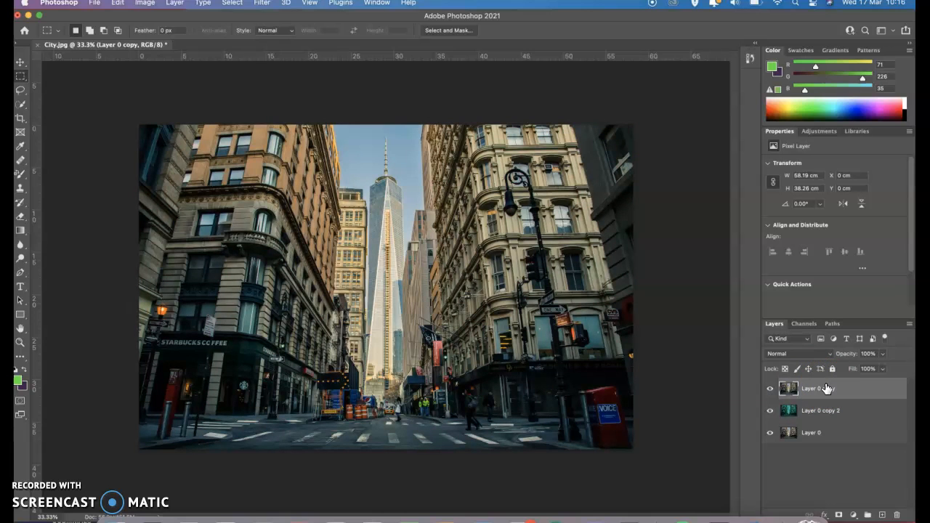
{"action": "left_click", "coordinate": [150, 5]}
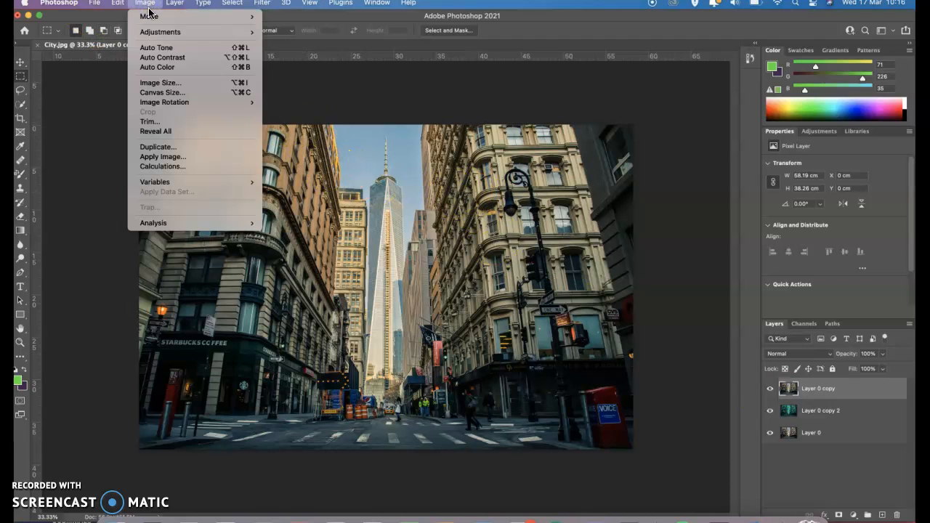
{"action": "mouse_move", "coordinate": [150, 31]}
{"action": "left_click", "coordinate": [279, 45]}
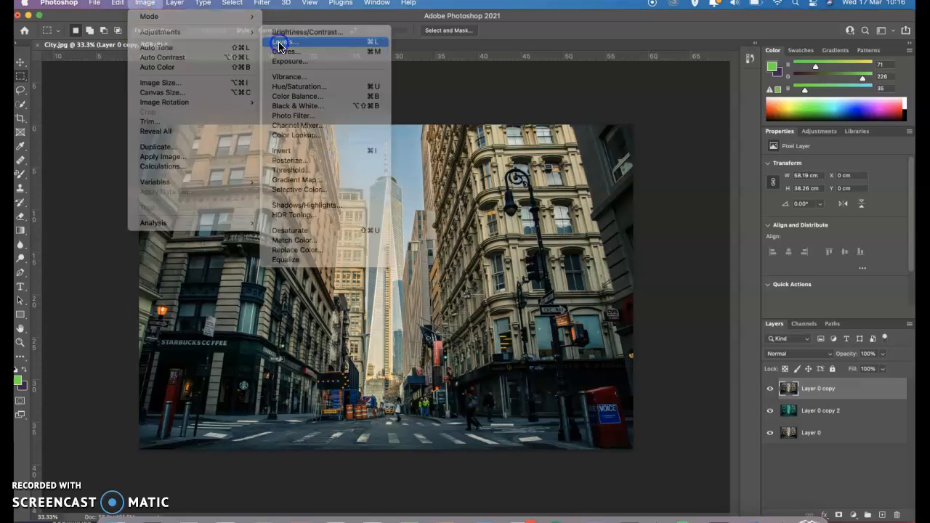
{"action": "left_click", "coordinate": [127, 149]}
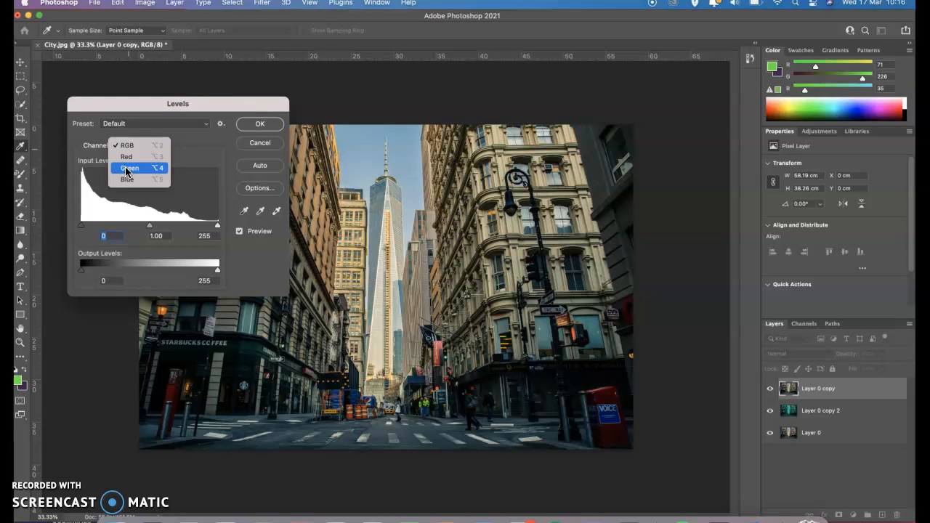
{"action": "left_click", "coordinate": [127, 169]}
{"action": "left_click_drag", "start_coordinate": [217, 270], "coordinate": [73, 274]}
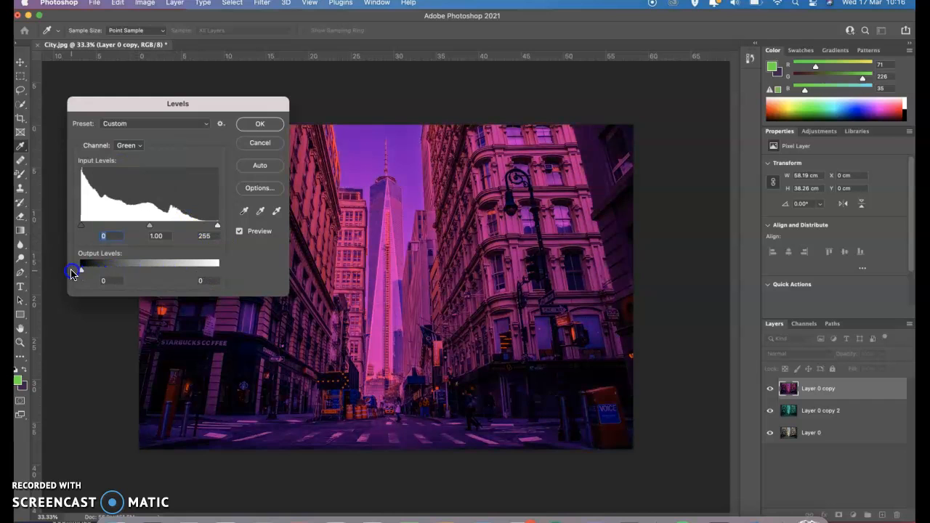
{"action": "left_click", "coordinate": [270, 127]}
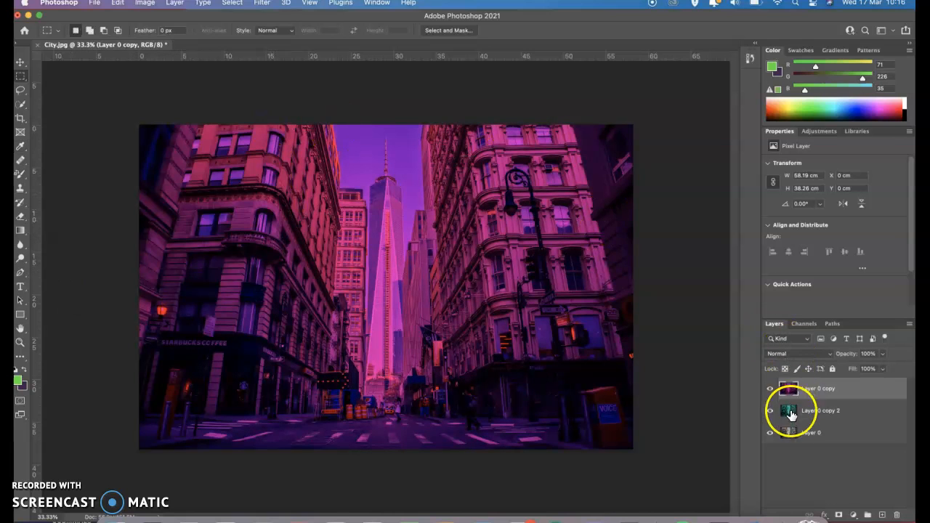
- Move Layer 0 to the top of the layer stack and use Levels to lower its Blue channel's white output level to 0
{"action": "left_click", "coordinate": [806, 436]}
{"action": "left_click_drag", "start_coordinate": [807, 436], "coordinate": [809, 383]}
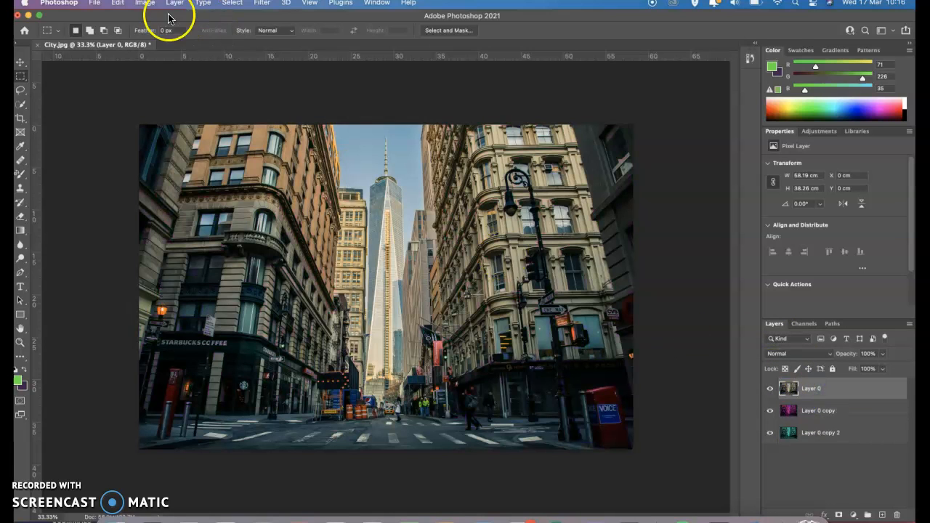
{"action": "left_click", "coordinate": [144, 4]}
{"action": "mouse_move", "coordinate": [160, 32]}
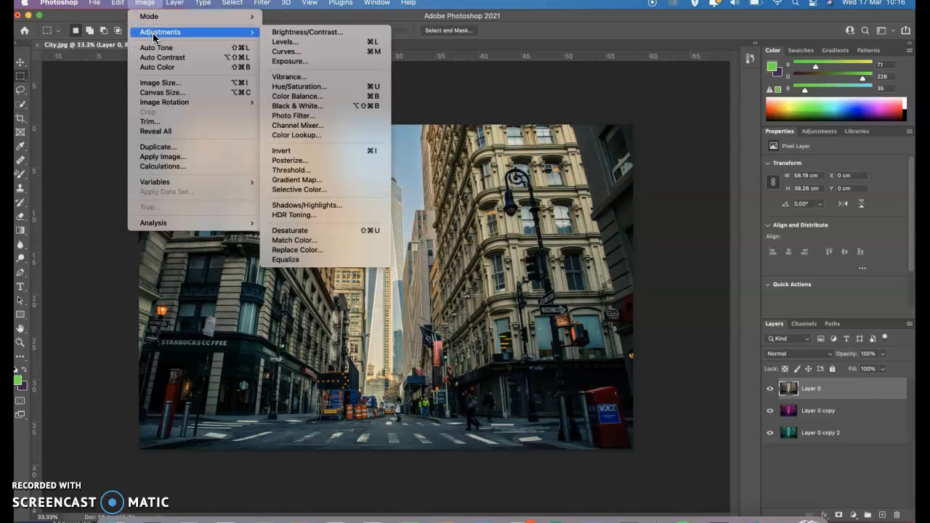
{"action": "left_click", "coordinate": [322, 42]}
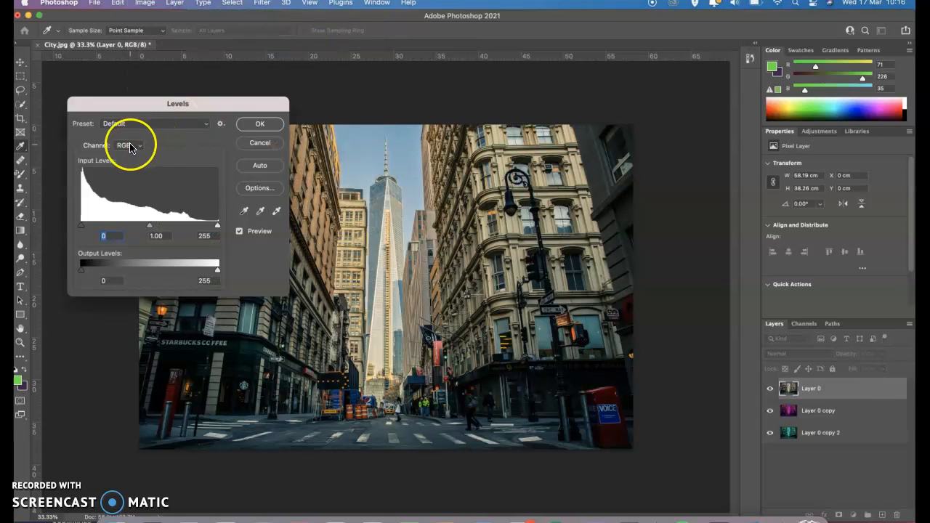
{"action": "left_click", "coordinate": [127, 146]}
{"action": "left_click", "coordinate": [127, 180]}
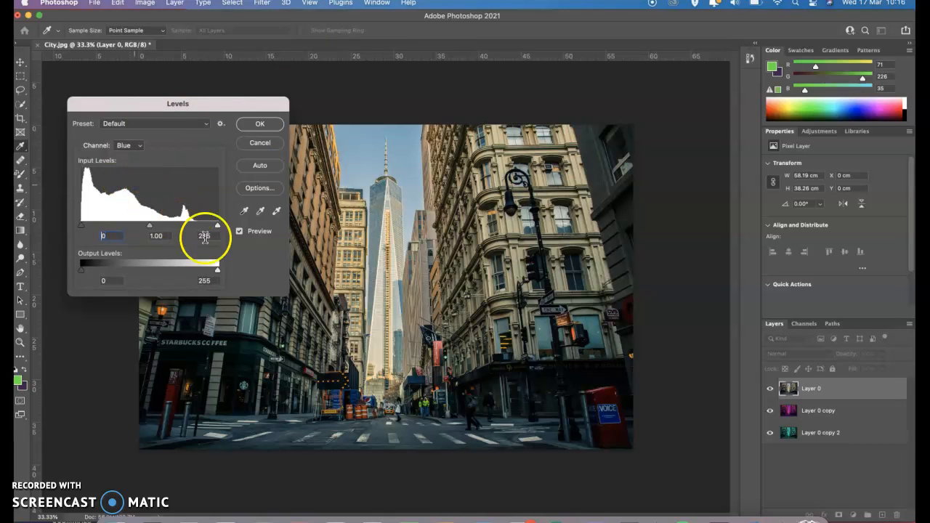
{"action": "left_click_drag", "start_coordinate": [218, 269], "coordinate": [67, 270]}
{"action": "left_click", "coordinate": [262, 125]}
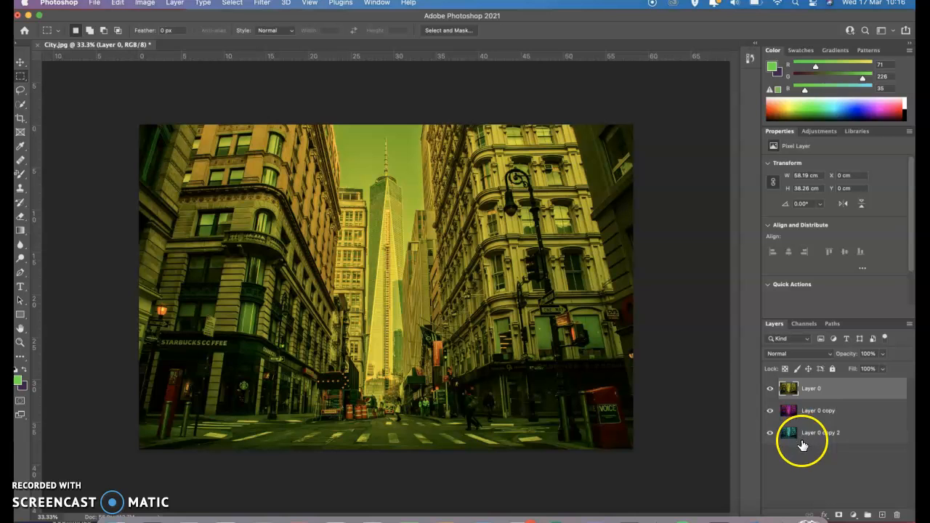
- Compare the three tinted layers by temporarily hiding Layer 0 and Layer 0 copy, and make both visible again
{"action": "left_click", "coordinate": [773, 391]}
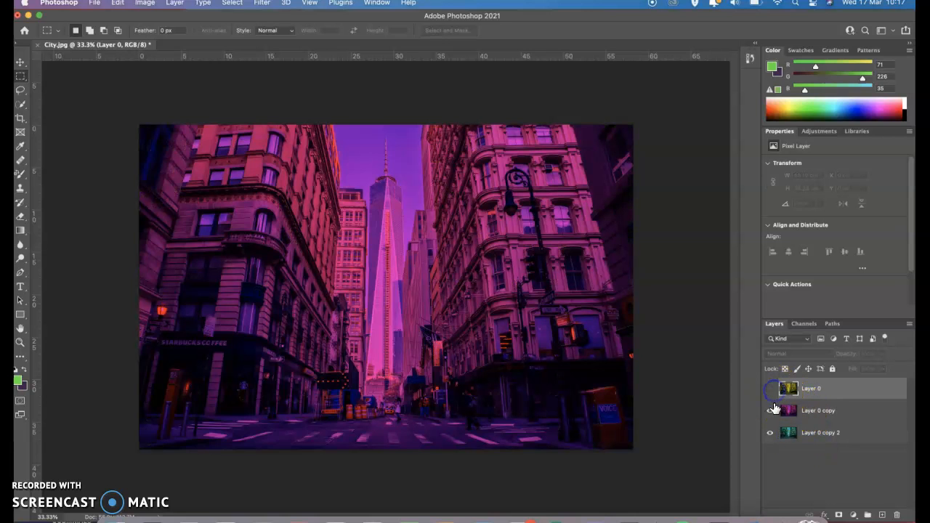
{"action": "left_click", "coordinate": [772, 411]}
{"action": "left_click", "coordinate": [771, 410]}
{"action": "left_click", "coordinate": [770, 389]}
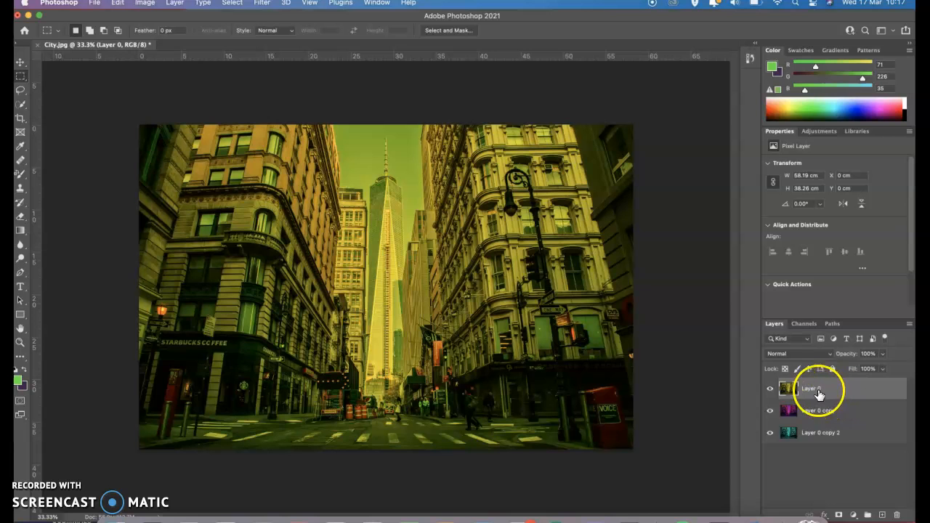
- Set the blending mode of Layer 0 to Exclusion and select Layer 0 copy
{"action": "left_click", "coordinate": [803, 355]}
{"action": "scroll", "coordinate": [793, 459], "scroll_direction": "down", "scroll_amount": 4}
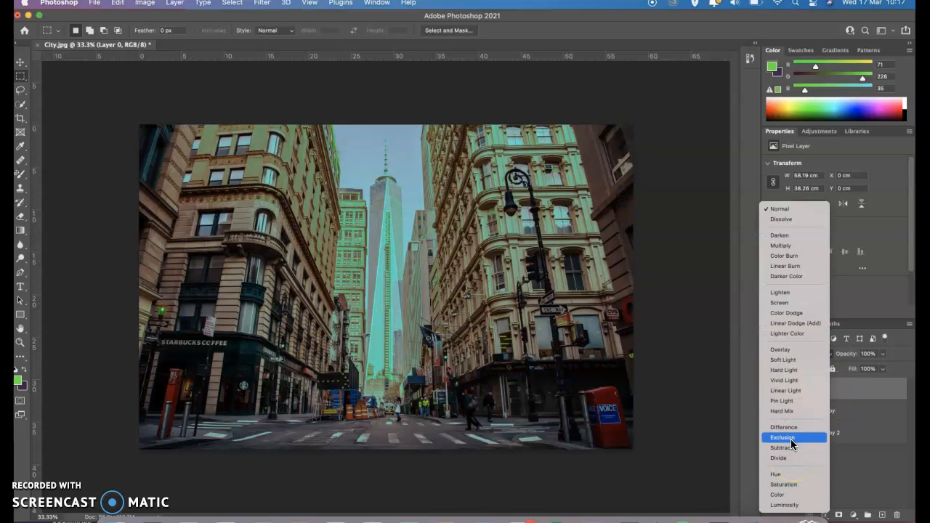
{"action": "left_click", "coordinate": [807, 409]}
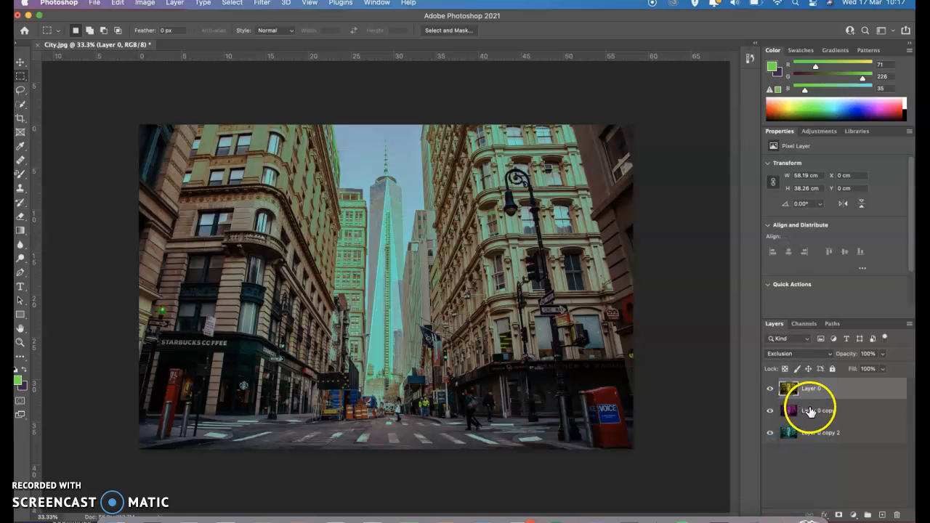
- Set the blending mode of Layer 0 copy to Exclusion
{"action": "left_click", "coordinate": [791, 353]}
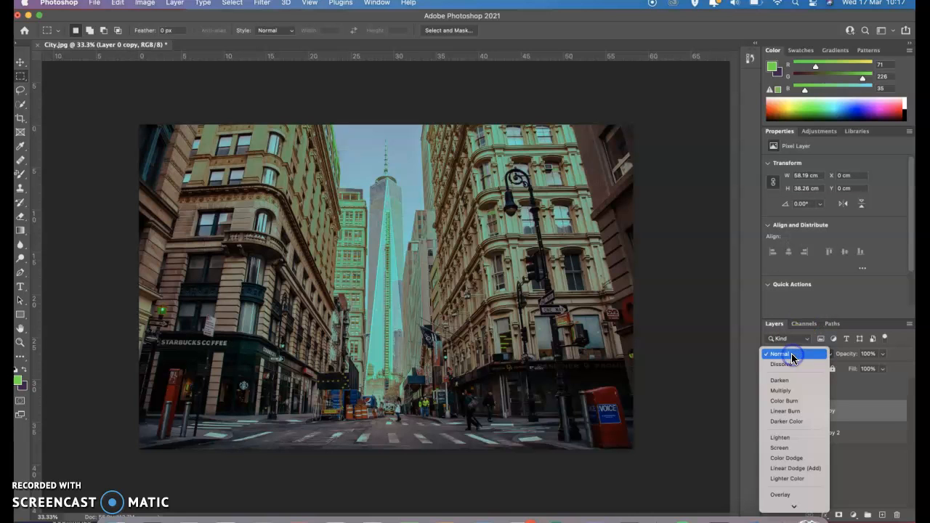
{"action": "scroll", "coordinate": [793, 445], "scroll_direction": "down", "scroll_amount": 5}
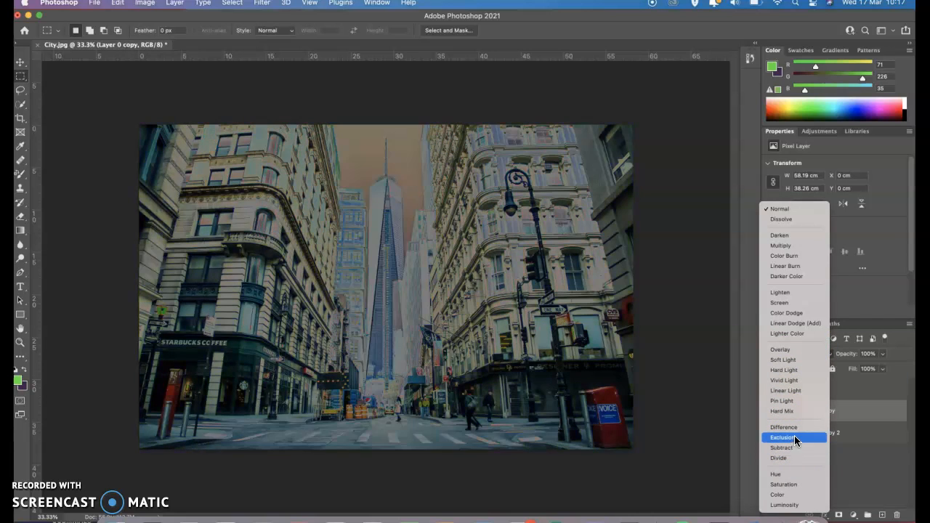
{"action": "left_click", "coordinate": [795, 439]}
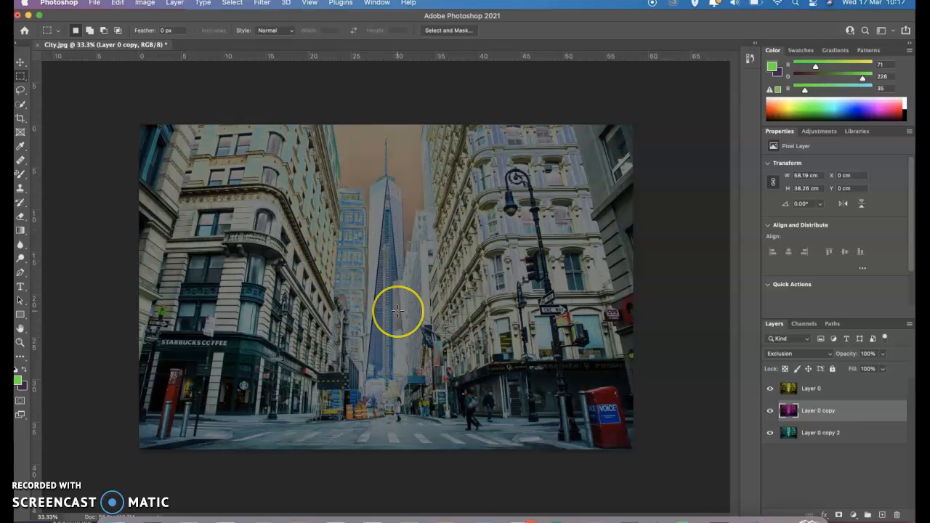
- Use the Move tool to nudge Layer 0 about 0.1 cm to the right
{"action": "left_click", "coordinate": [810, 389]}
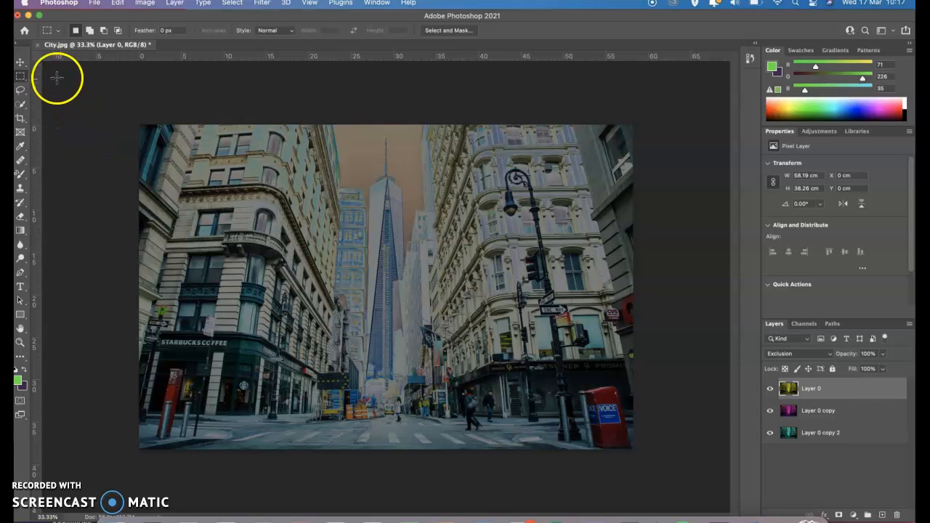
{"action": "left_click", "coordinate": [21, 64]}
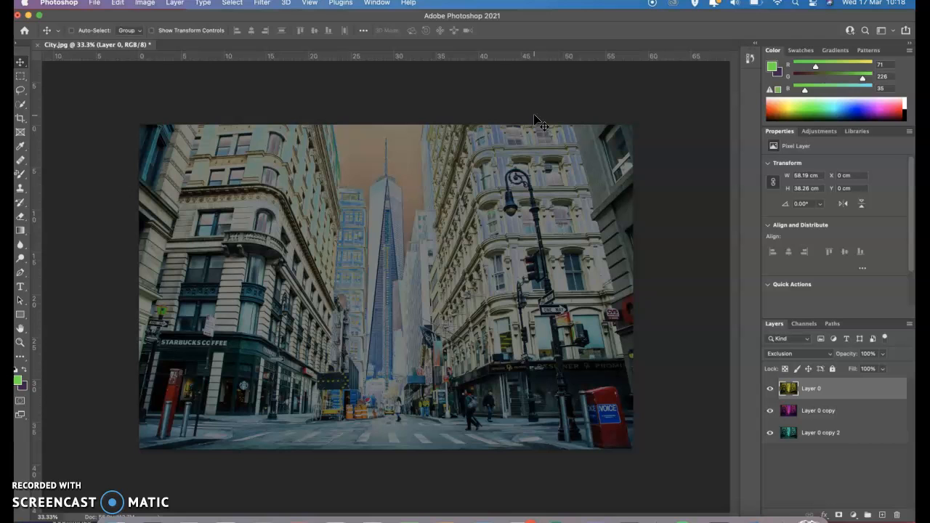
{"action": "key", "text": "Right"}
{"action": "key", "text": "Right"}
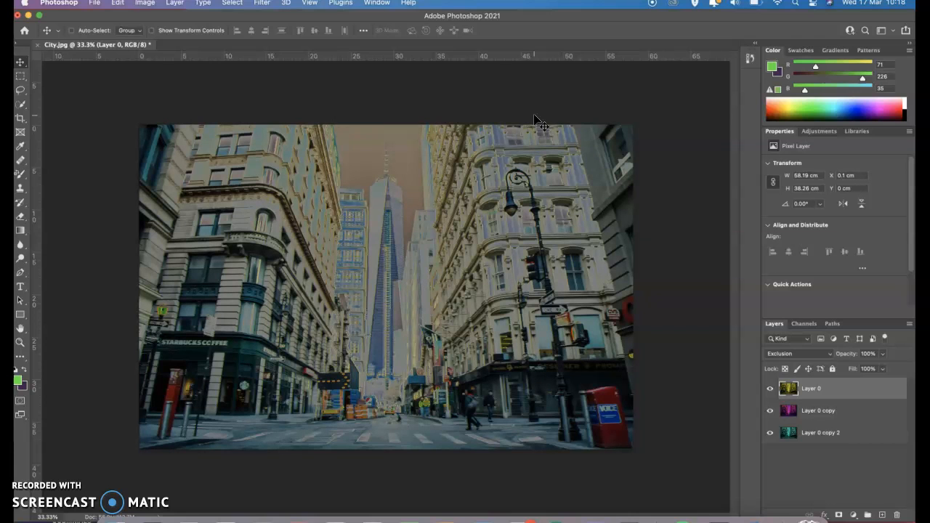
- Nudge Layer 0 copy about 0.1 cm up, and Layer 0 copy 2 about 0.03 cm left and 0.06 cm down
{"action": "left_click", "coordinate": [807, 417]}
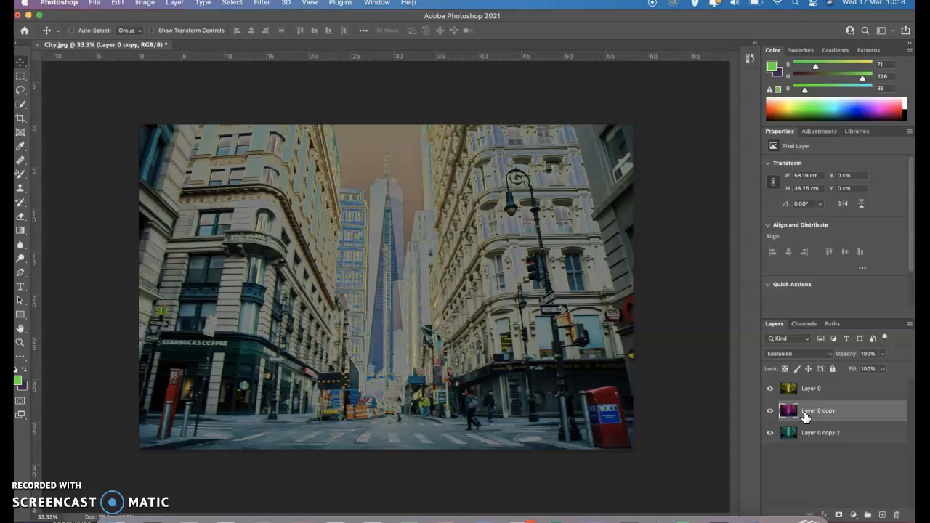
{"action": "key", "text": "Up"}
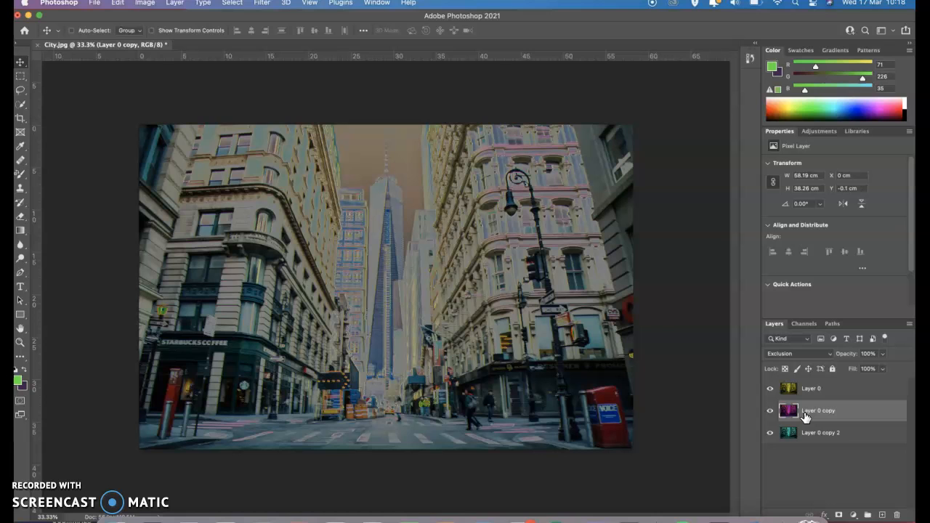
{"action": "left_click", "coordinate": [805, 433]}
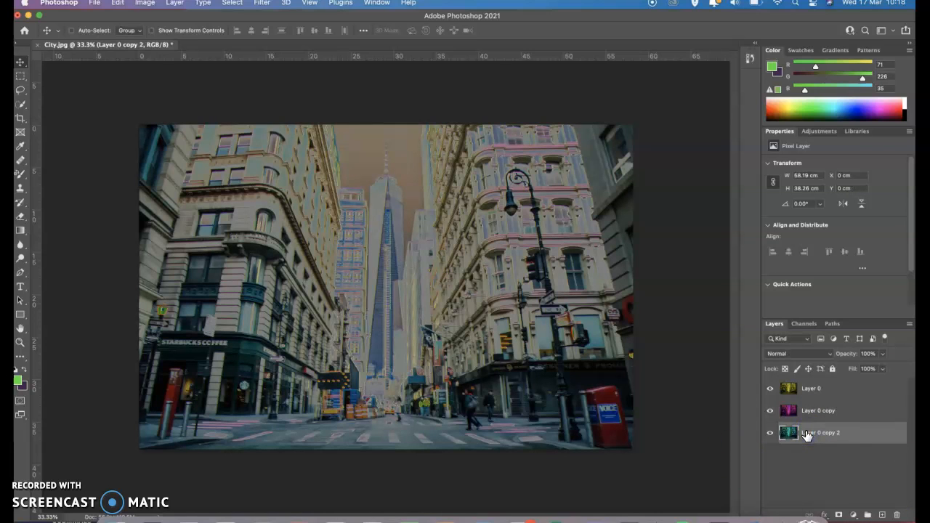
{"action": "key", "text": "Left"}
{"action": "key", "text": "Down"}
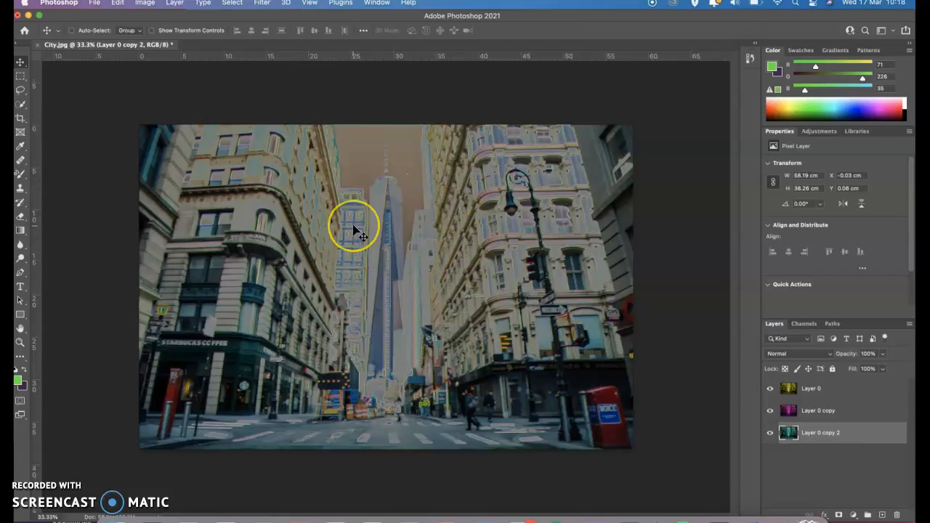
- Examine the colour fringes on the tower, its spire and the building facades up close, and return to the whole image
{"action": "scroll", "coordinate": [354, 231], "scroll_direction": "up", "scroll_amount": 5}
{"action": "scroll", "coordinate": [354, 231], "scroll_direction": "up", "scroll_amount": 2}
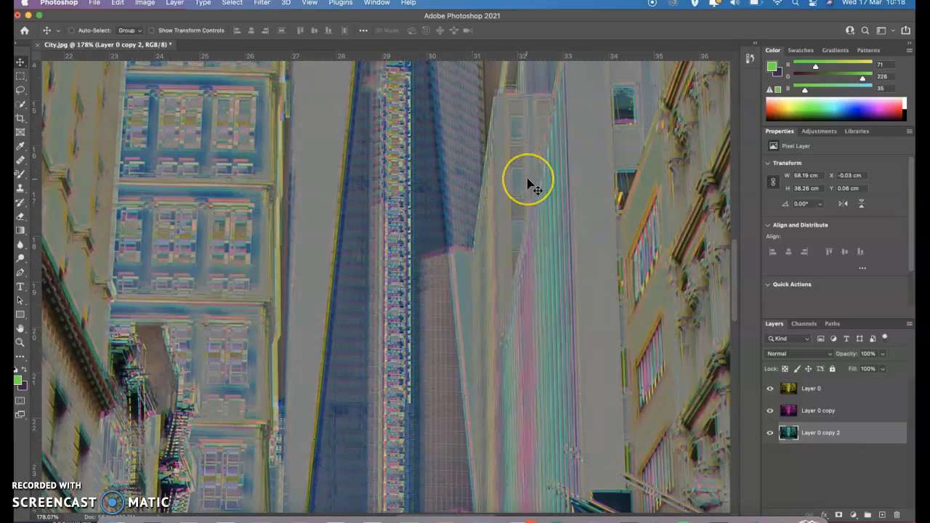
{"action": "scroll", "coordinate": [528, 185], "scroll_direction": "up", "scroll_amount": 8}
{"action": "scroll", "coordinate": [528, 185], "scroll_direction": "left", "scroll_amount": 2}
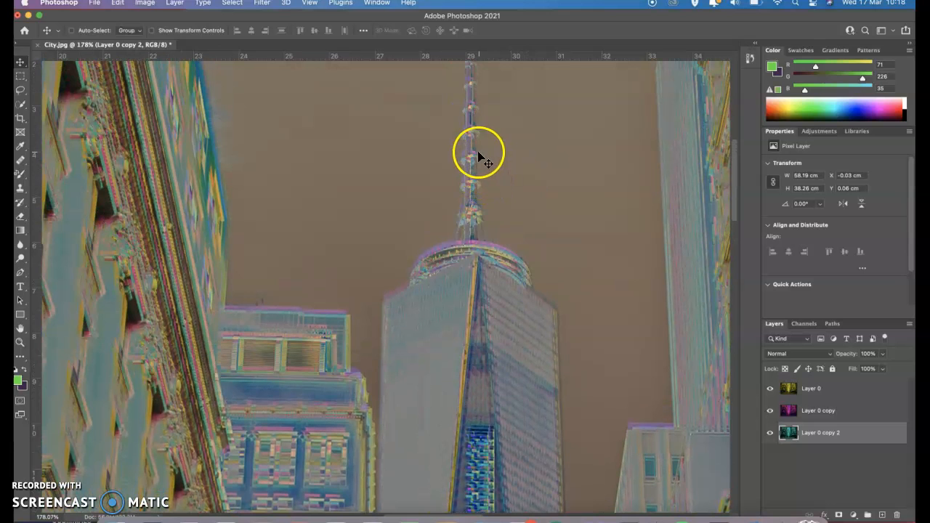
{"action": "scroll", "coordinate": [478, 149], "scroll_direction": "left", "scroll_amount": 7}
{"action": "scroll", "coordinate": [477, 149], "scroll_direction": "up", "scroll_amount": 3}
{"action": "scroll", "coordinate": [480, 153], "scroll_direction": "left", "scroll_amount": 2}
{"action": "scroll", "coordinate": [480, 152], "scroll_direction": "up", "scroll_amount": 1}
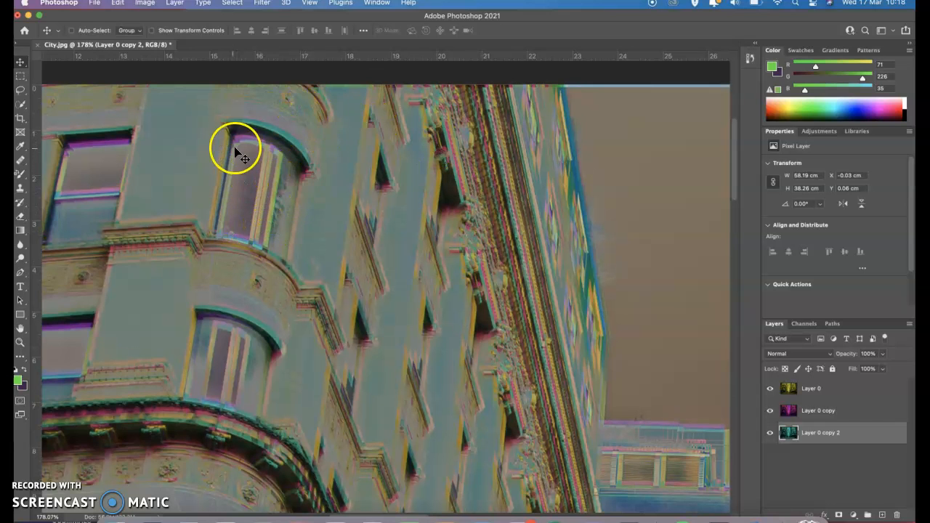
{"action": "scroll", "coordinate": [375, 229], "scroll_direction": "down", "scroll_amount": 5}
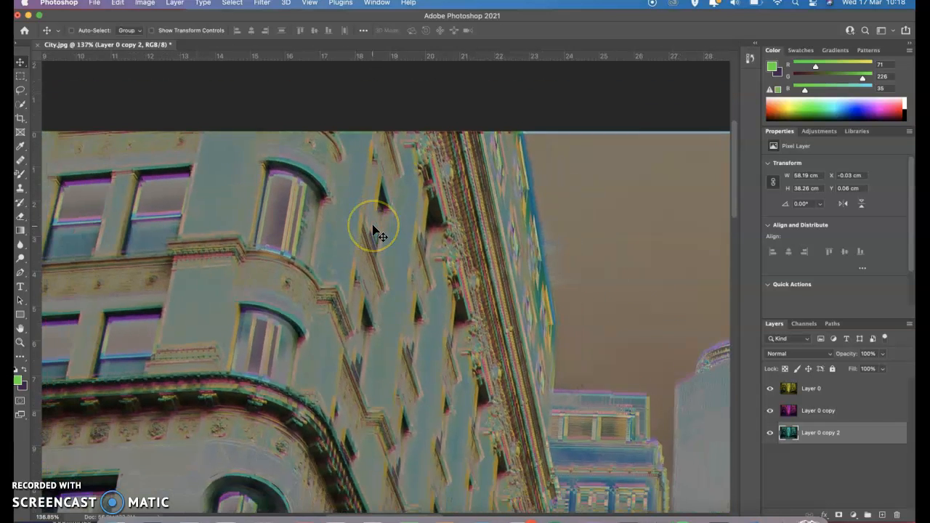
{"action": "scroll", "coordinate": [375, 229], "scroll_direction": "down", "scroll_amount": 5}
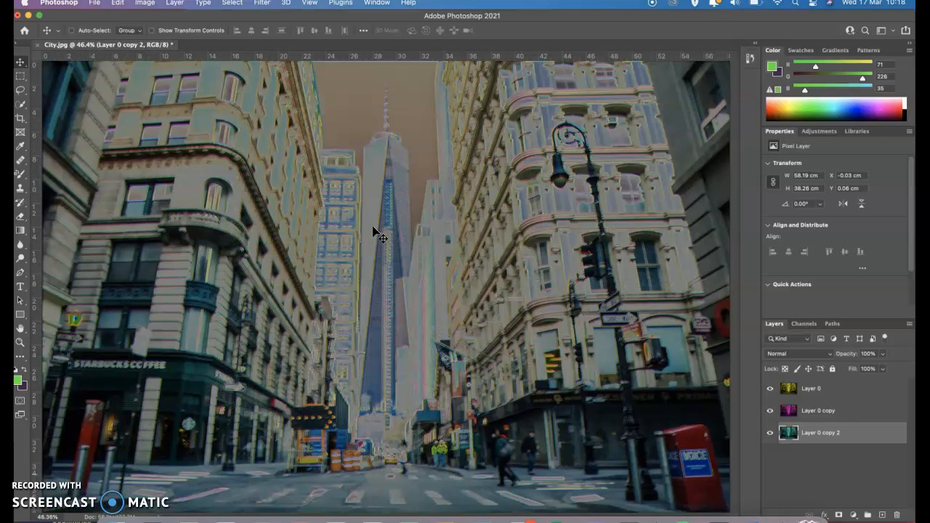
{"action": "scroll", "coordinate": [375, 231], "scroll_direction": "down", "scroll_amount": 2}
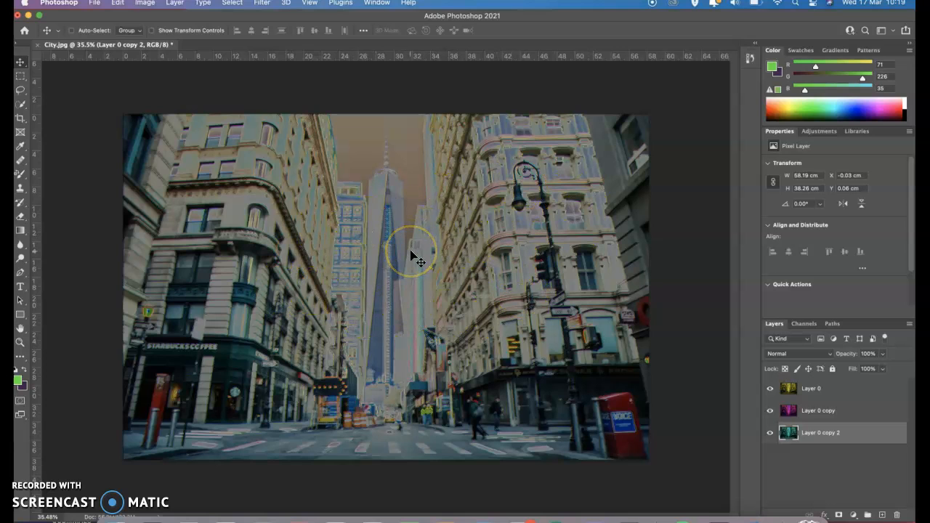
- Merge Layer 0, Layer 0 copy and Layer 0 copy 2 into a single layer
{"action": "left_click", "coordinate": [827, 389]}
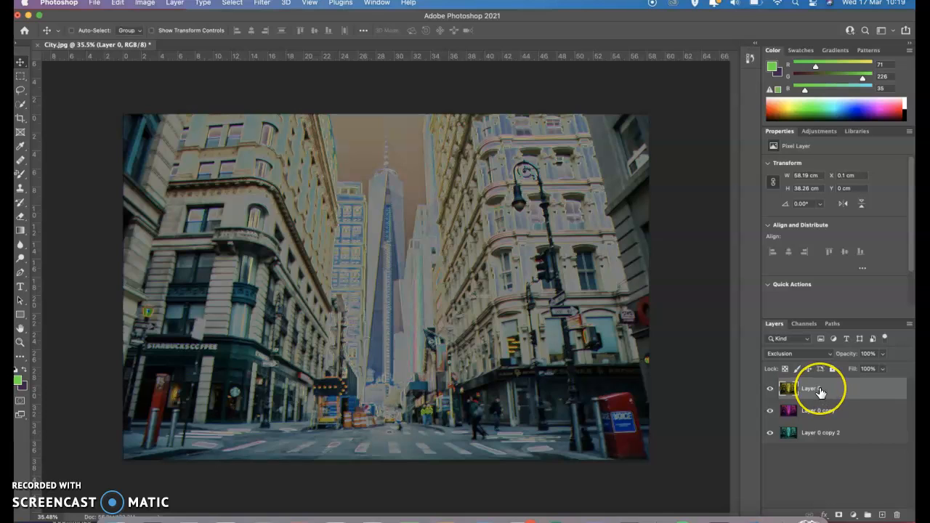
{"action": "left_click", "coordinate": [813, 431], "text": "shift"}
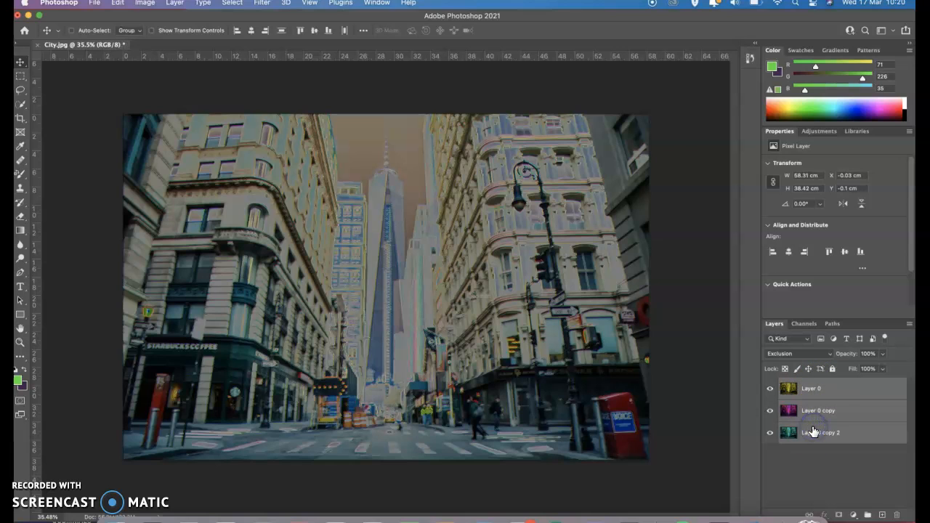
{"action": "right_click", "coordinate": [819, 390]}
{"action": "scroll", "coordinate": [754, 457], "scroll_direction": "down", "scroll_amount": 10}
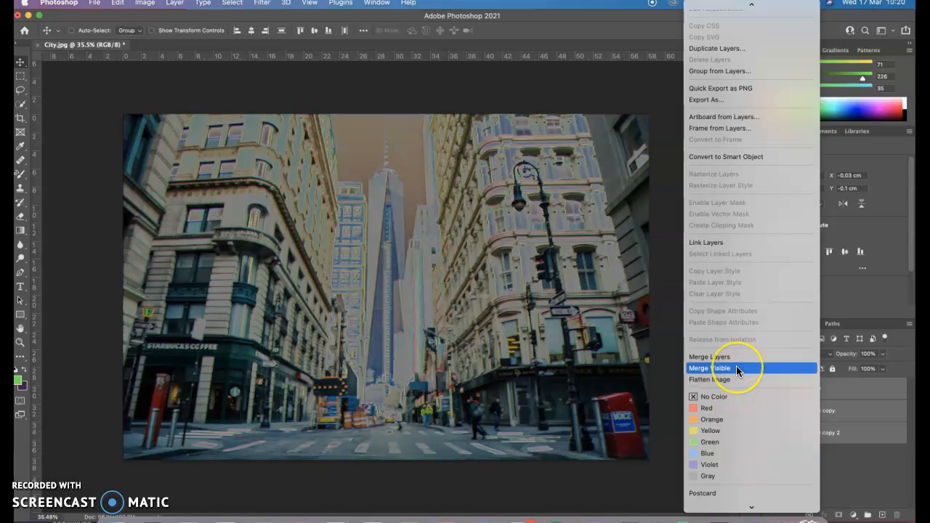
{"action": "left_click", "coordinate": [737, 356]}
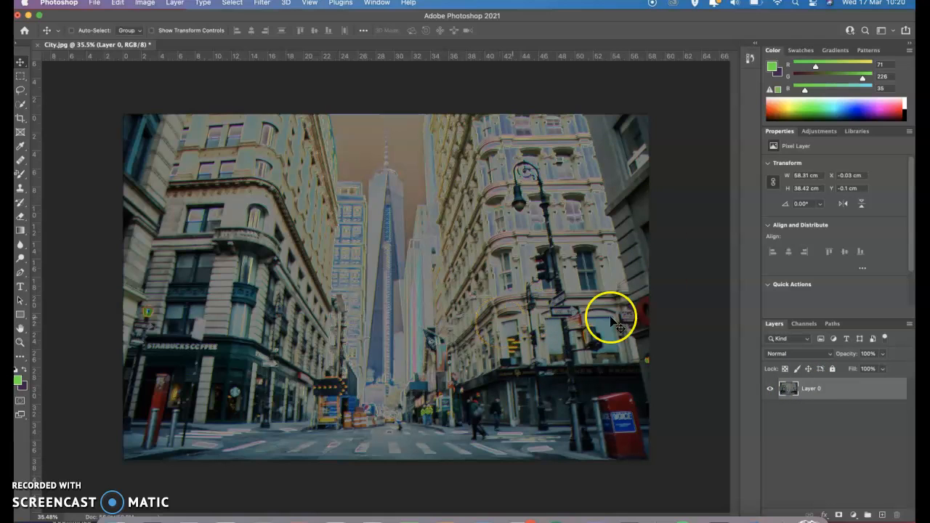
{"action": "left_click_drag", "start_coordinate": [806, 401], "coordinate": [641, 358]}
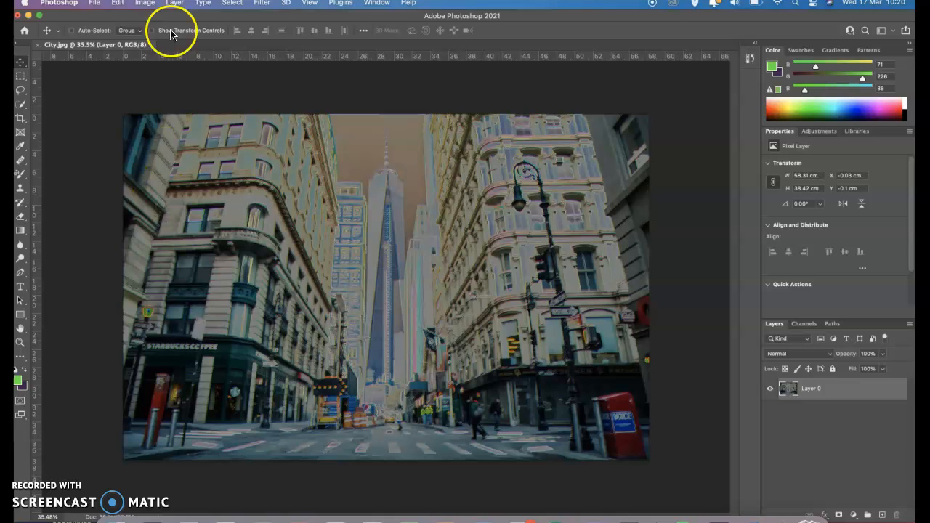
- Apply the Add Noise filter to the merged layer with an amount of 50% and Uniform distribution
{"action": "left_click", "coordinate": [262, 3]}
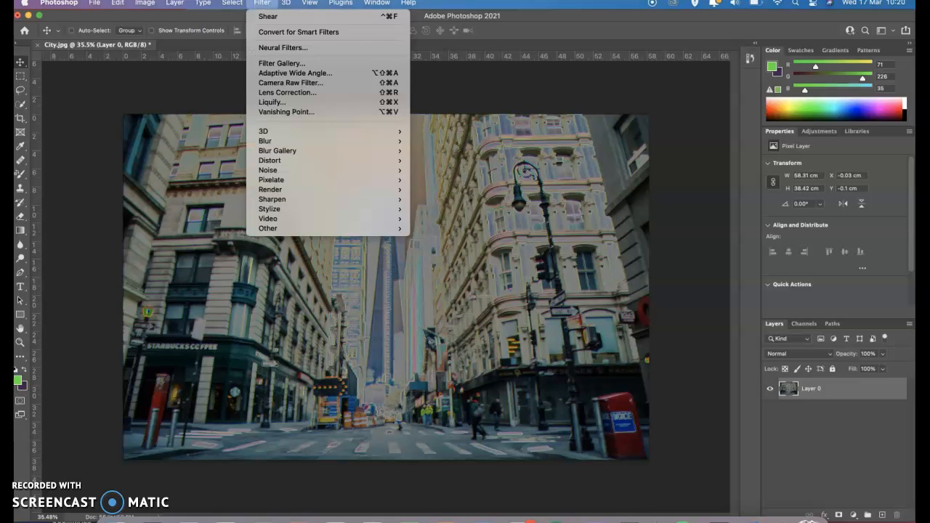
{"action": "mouse_move", "coordinate": [280, 170]}
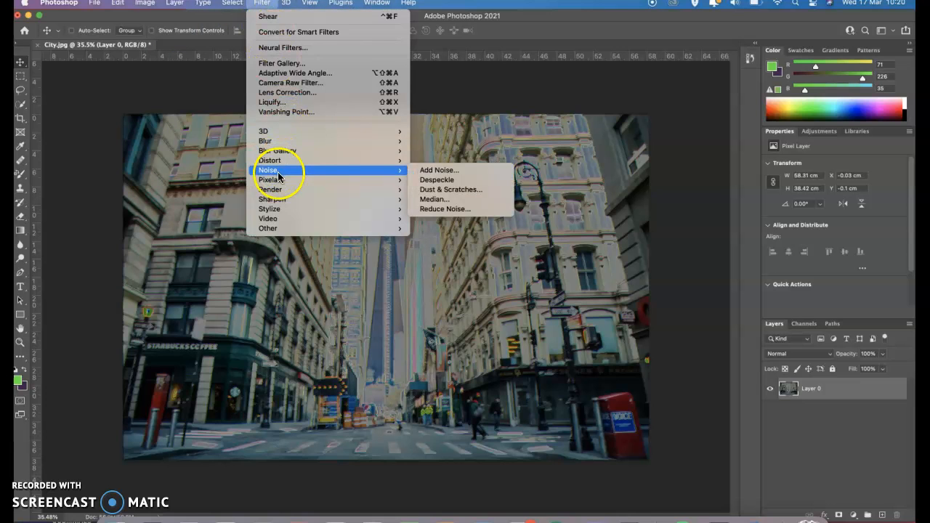
{"action": "left_click", "coordinate": [454, 175]}
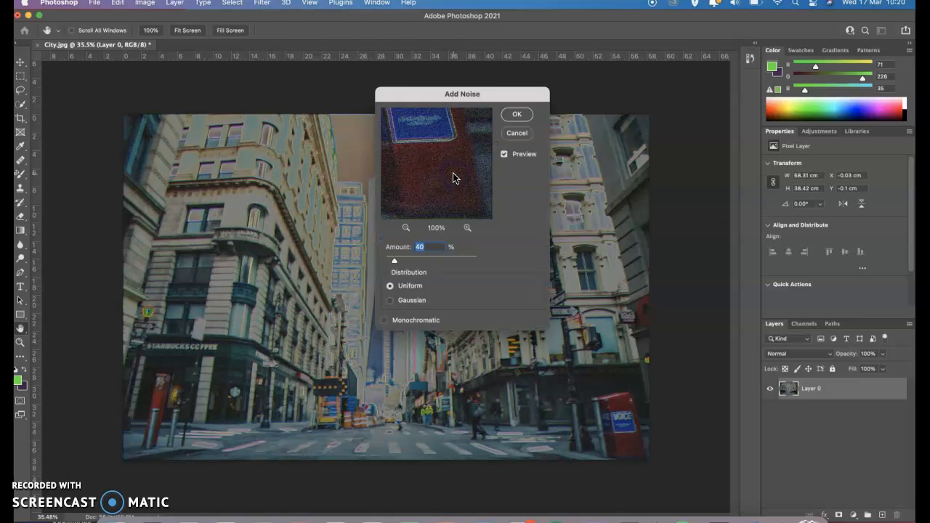
{"action": "left_click_drag", "start_coordinate": [462, 95], "coordinate": [614, 96]}
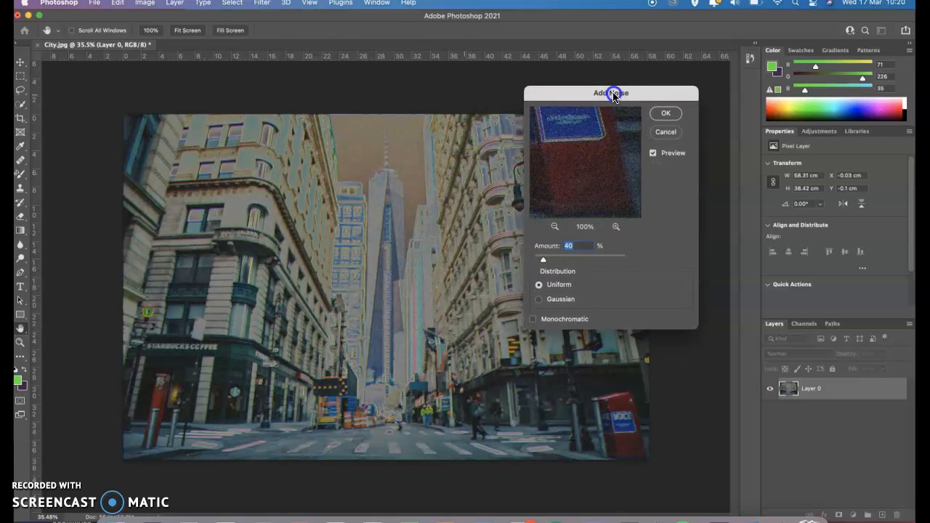
{"action": "mouse_move", "coordinate": [544, 259]}
{"action": "left_mouse_down"}
{"action": "mouse_move", "coordinate": [673, 268]}
{"action": "mouse_move", "coordinate": [541, 263]}
{"action": "left_mouse_up"}
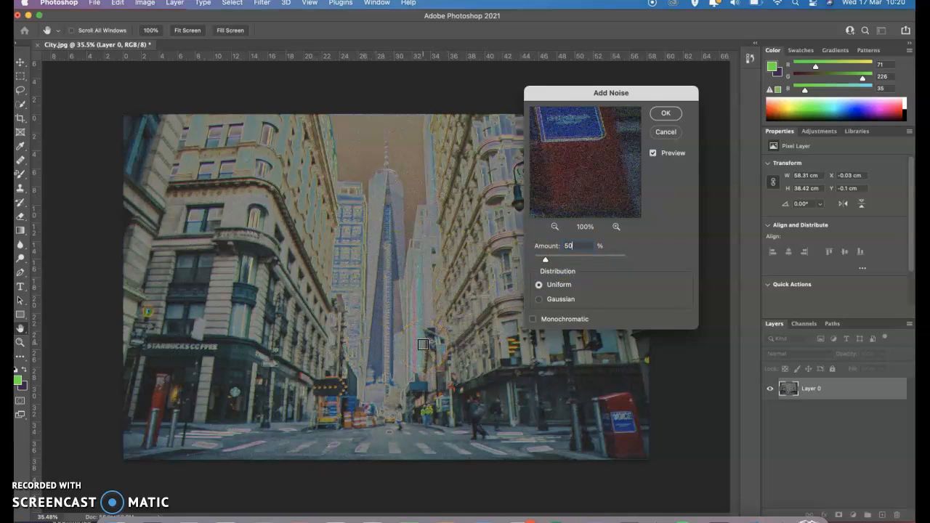
{"action": "left_click", "coordinate": [665, 114]}
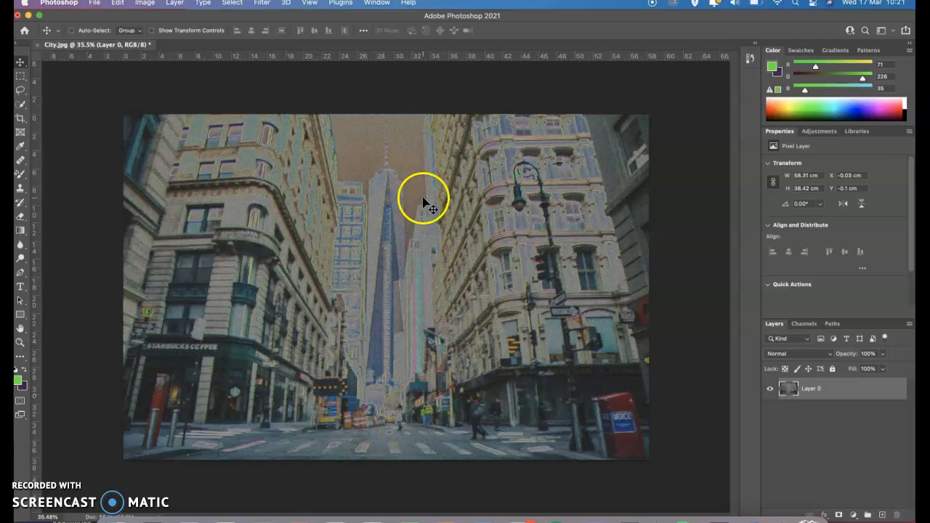
- Select a full-width strip about 3.06 cm high across the tower's top, apply a Shear filter with a curve bulging right, and deselect
{"action": "left_click", "coordinate": [19, 76]}
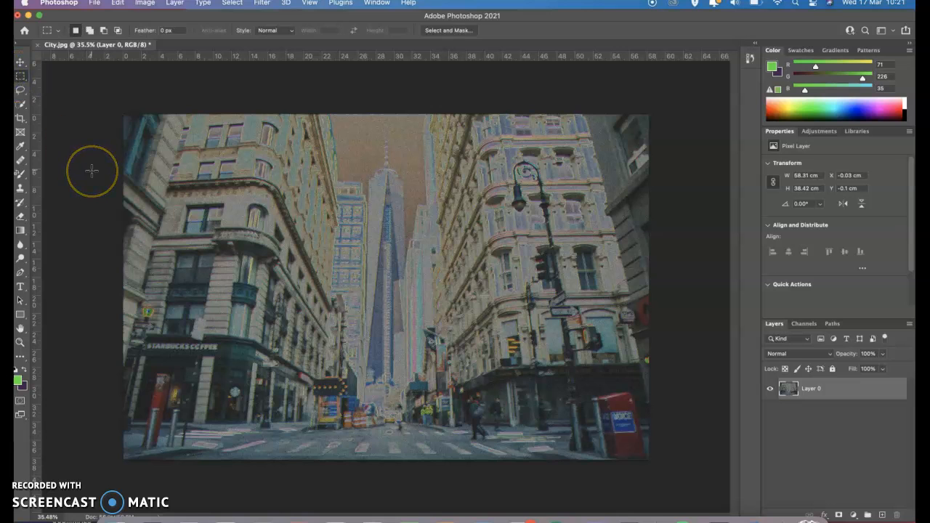
{"action": "left_click_drag", "start_coordinate": [133, 159], "coordinate": [676, 187]}
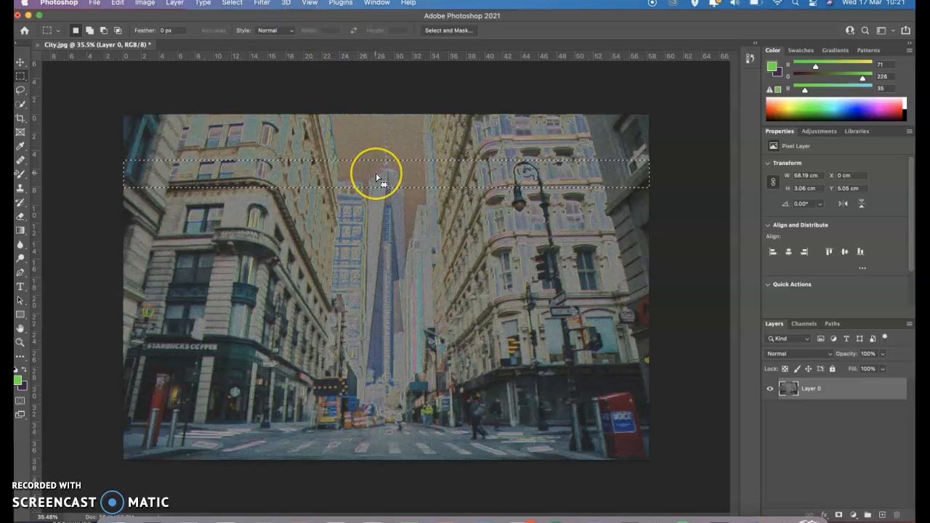
{"action": "left_click", "coordinate": [262, 3]}
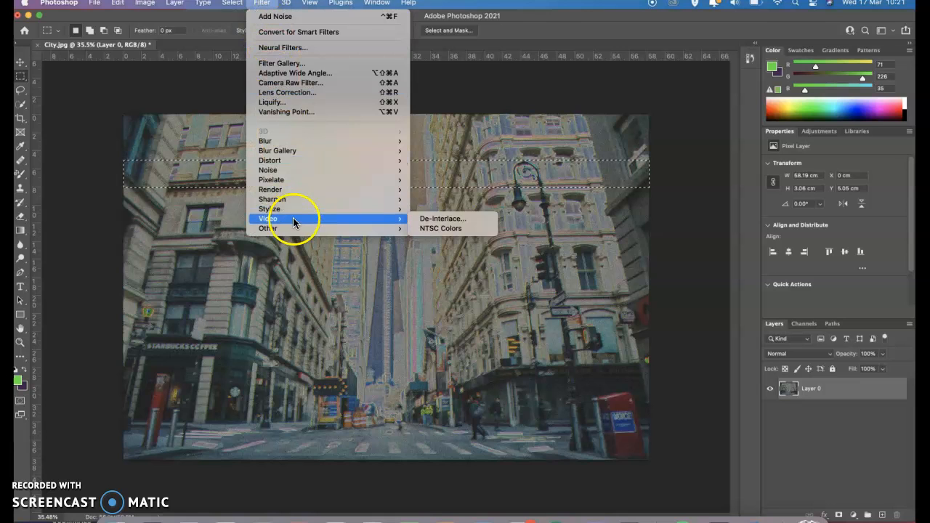
{"action": "mouse_move", "coordinate": [310, 194]}
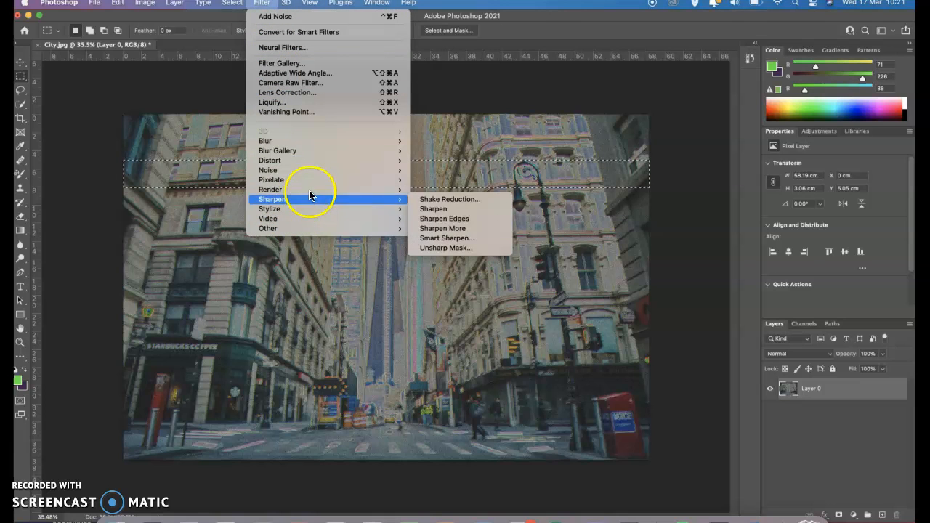
{"action": "mouse_move", "coordinate": [308, 169]}
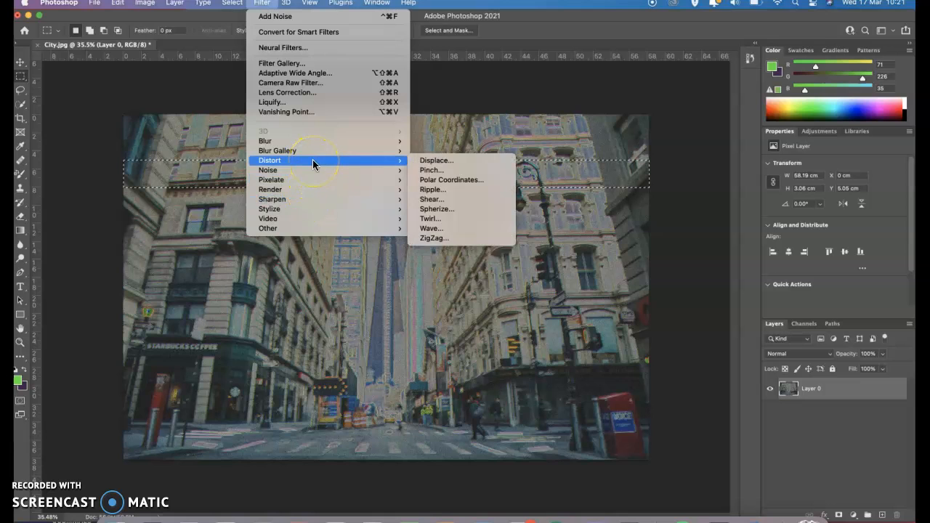
{"action": "mouse_move", "coordinate": [386, 158]}
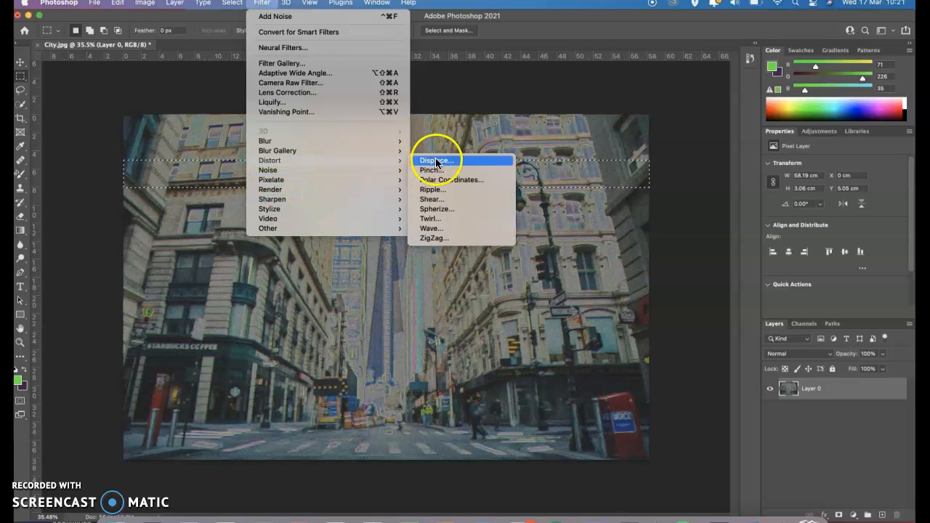
{"action": "left_click", "coordinate": [436, 200]}
{"action": "left_click_drag", "start_coordinate": [461, 114], "coordinate": [519, 223]}
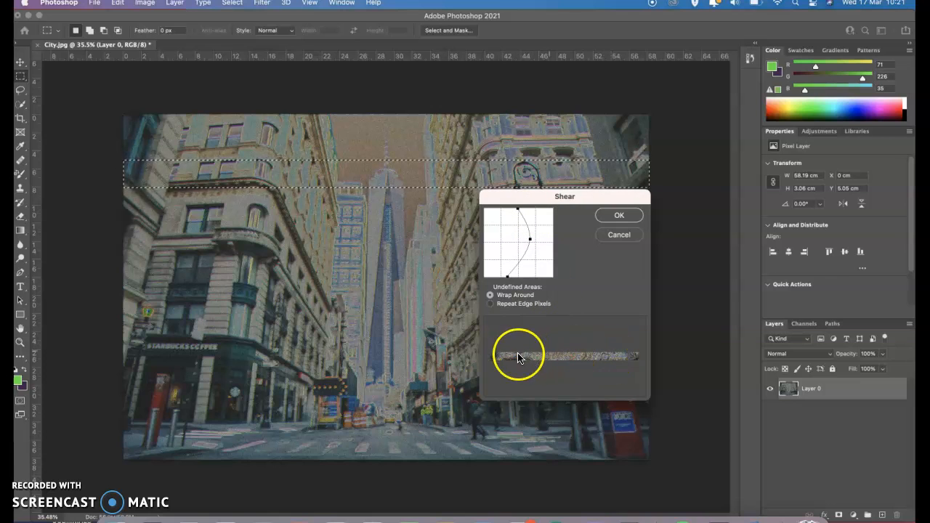
{"action": "left_click_drag", "start_coordinate": [529, 243], "coordinate": [543, 223]}
{"action": "left_click_drag", "start_coordinate": [508, 277], "coordinate": [519, 277]}
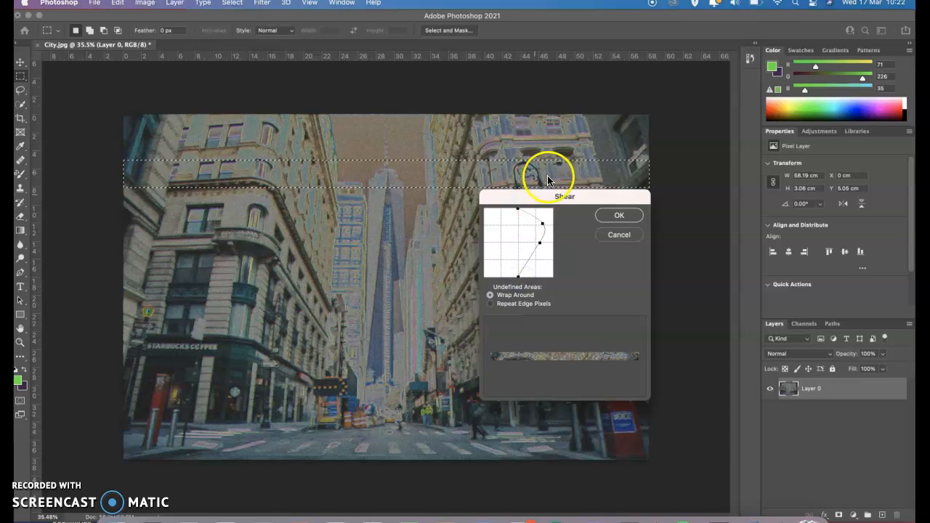
{"action": "left_click", "coordinate": [619, 215]}
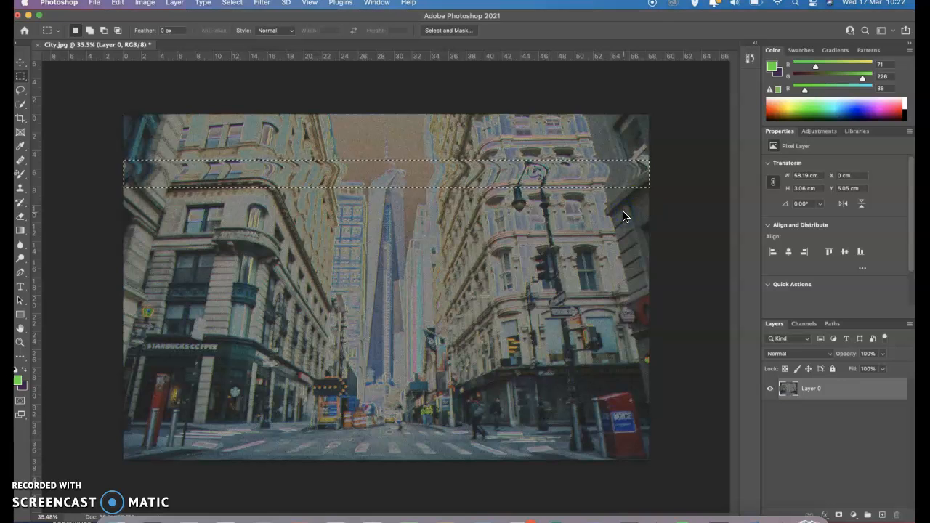
{"action": "left_click", "coordinate": [59, 123]}
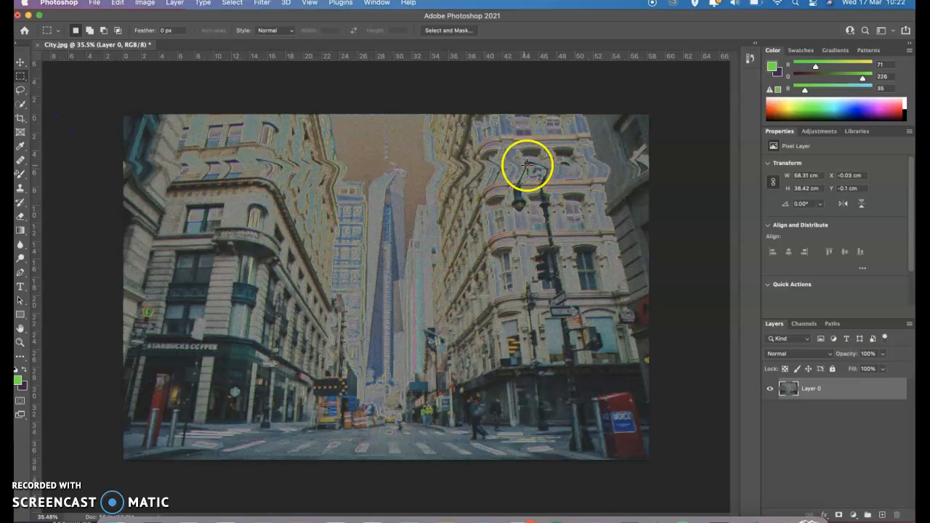
- Select a full-width strip about 3.16 cm high across the middle facades, apply Shear with a slight leftward curve, and deselect
{"action": "left_click_drag", "start_coordinate": [99, 248], "coordinate": [696, 273]}
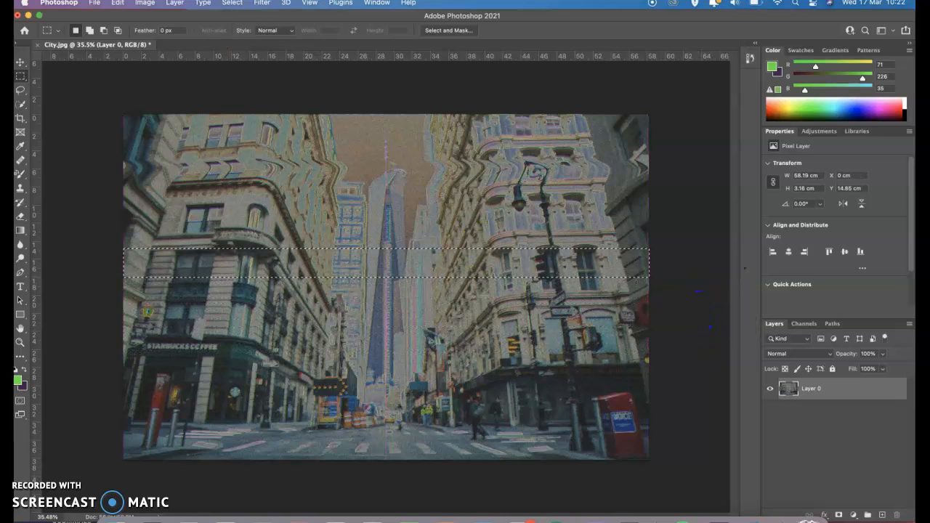
{"action": "left_click", "coordinate": [271, 3]}
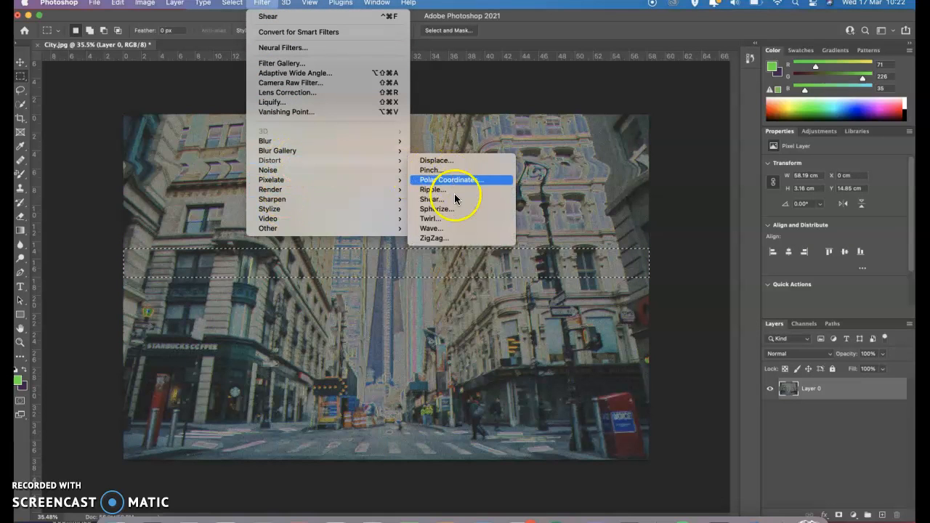
{"action": "left_click", "coordinate": [453, 198]}
{"action": "left_click_drag", "start_coordinate": [543, 225], "coordinate": [509, 250]}
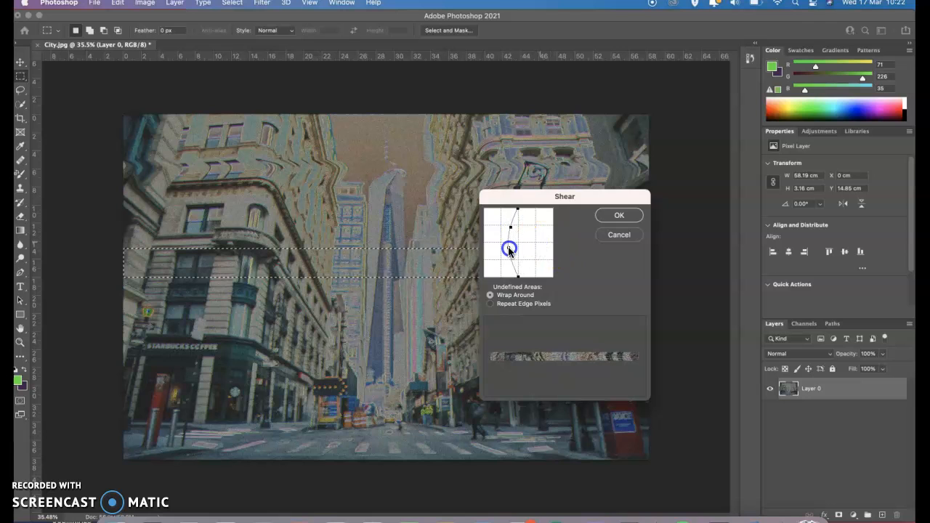
{"action": "left_click", "coordinate": [604, 215]}
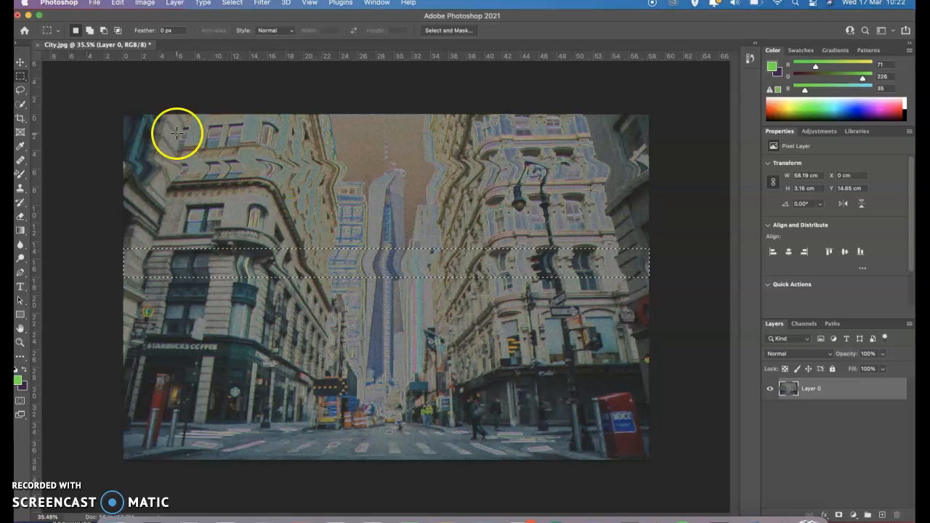
{"action": "left_click", "coordinate": [91, 120]}
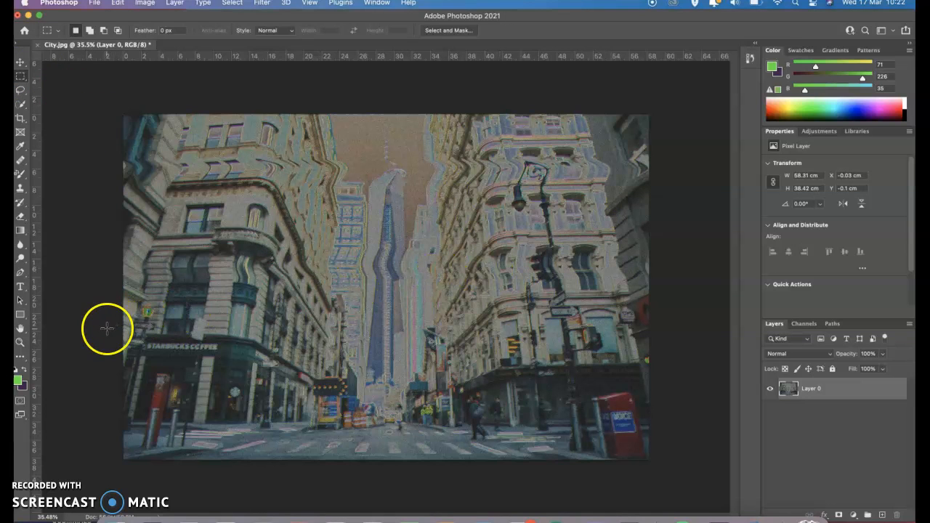
- Select a full-width strip about 8.3 cm high across the storefronts, apply Shear with a reshaped bend in the curve, and deselect
{"action": "left_click_drag", "start_coordinate": [109, 327], "coordinate": [655, 403]}
{"action": "left_click", "coordinate": [262, 3]}
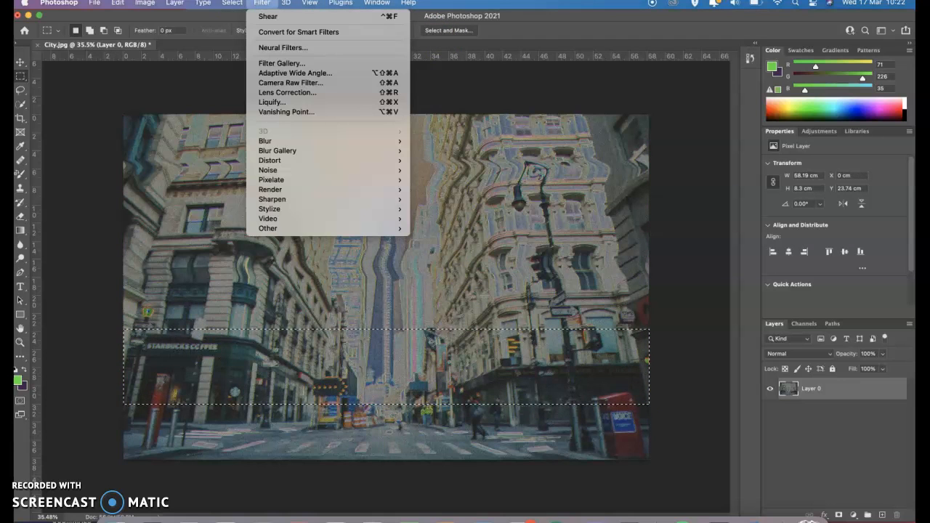
{"action": "mouse_move", "coordinate": [301, 163]}
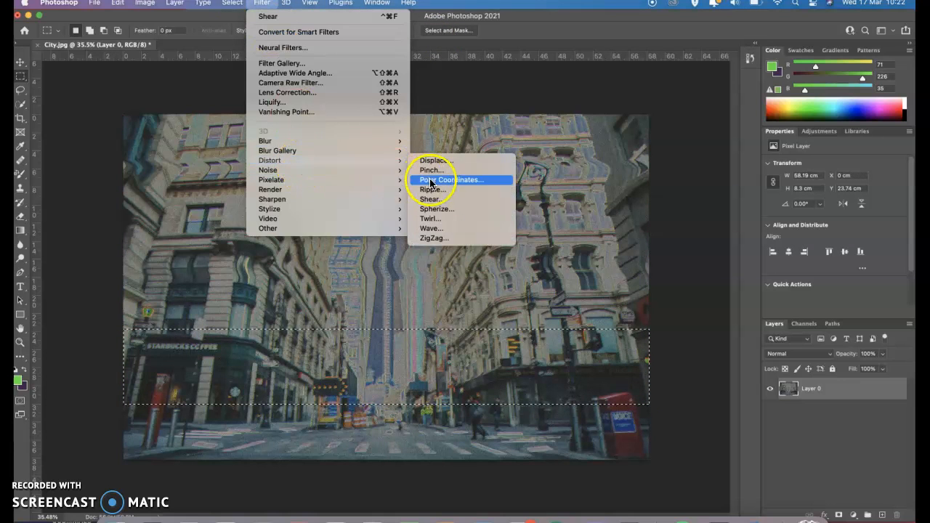
{"action": "left_click", "coordinate": [439, 199]}
{"action": "left_click_drag", "start_coordinate": [511, 228], "coordinate": [512, 256]}
{"action": "left_click", "coordinate": [610, 220]}
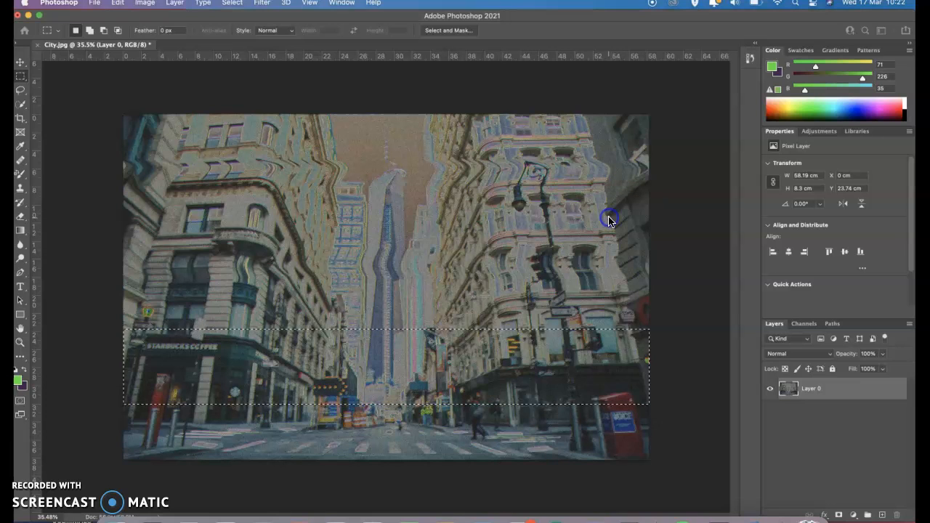
{"action": "left_click", "coordinate": [85, 111]}
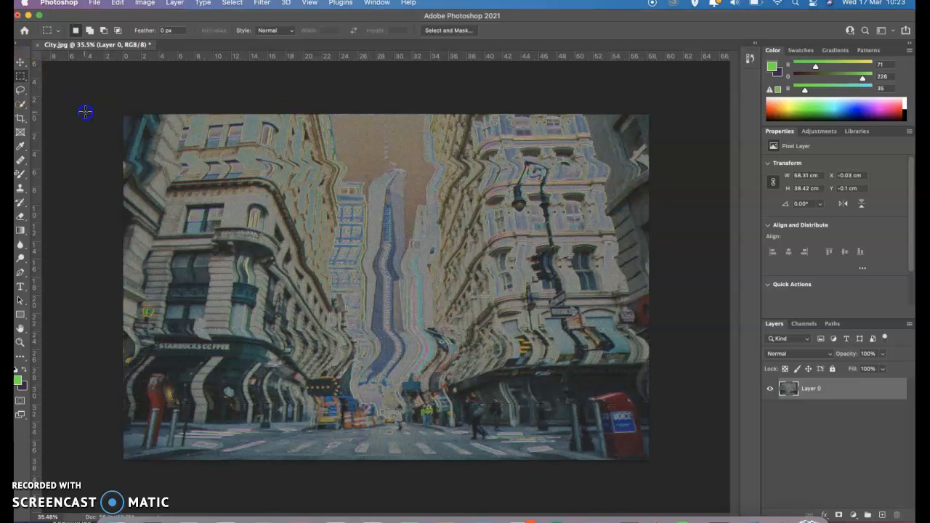